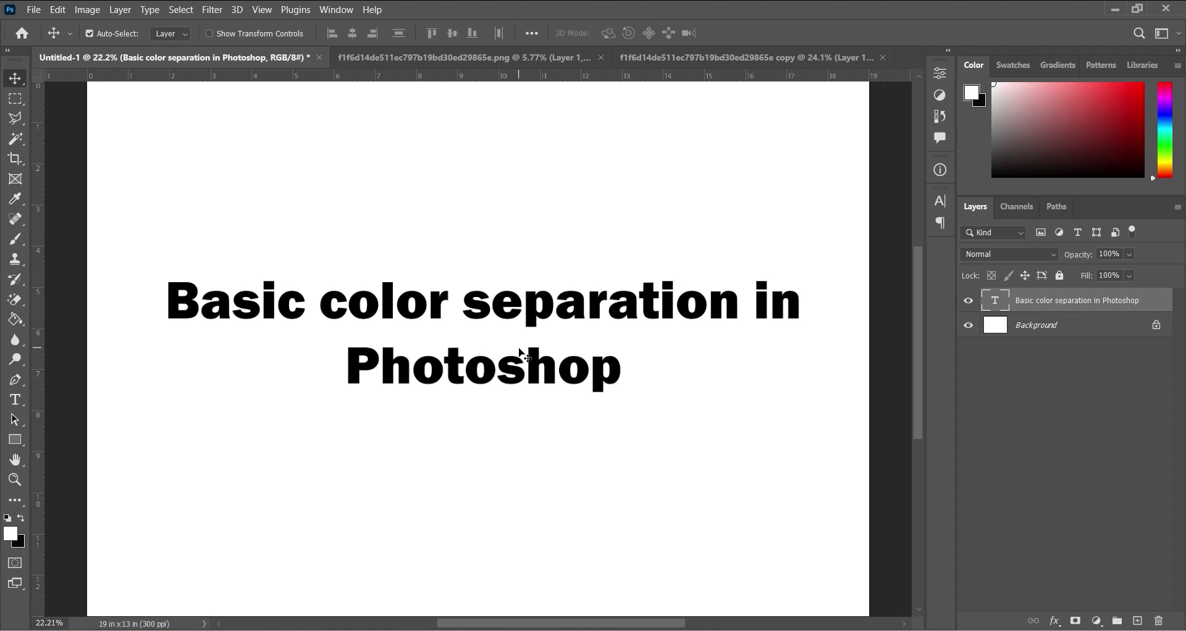
Switch to the f1f6d14...png document with the ALL BASS / NO TROUBLE artwork
{"action": "left_click", "coordinate": [451, 60]}
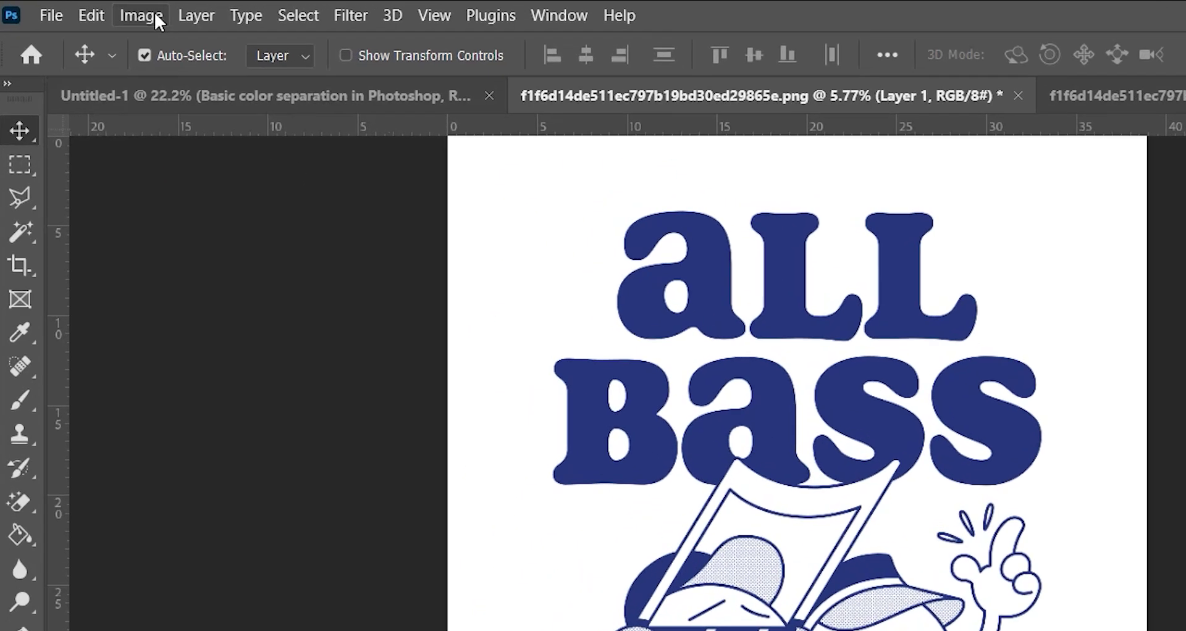
{"action": "left_click", "coordinate": [87, 9]}
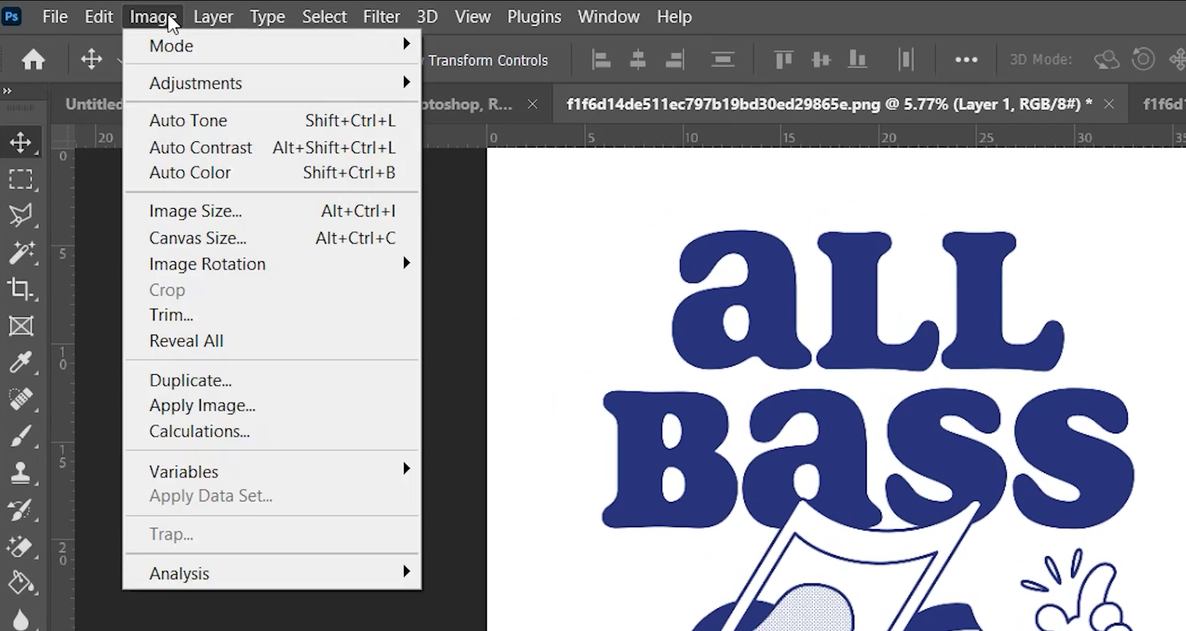
{"action": "left_click", "coordinate": [224, 221]}
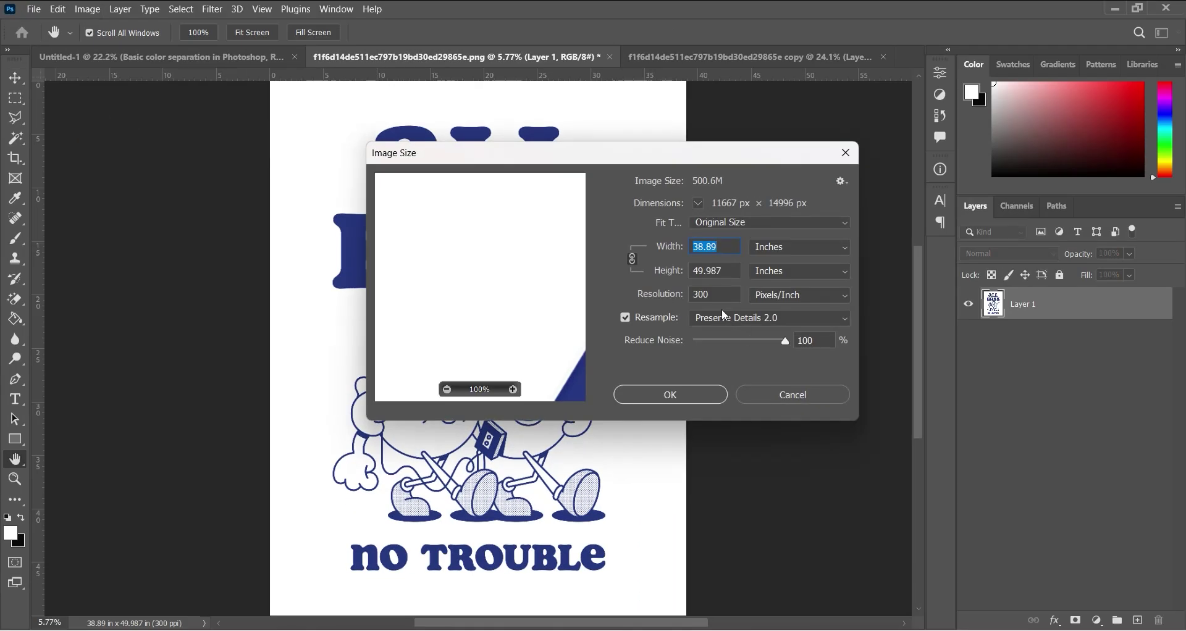
{"action": "left_click", "coordinate": [716, 296]}
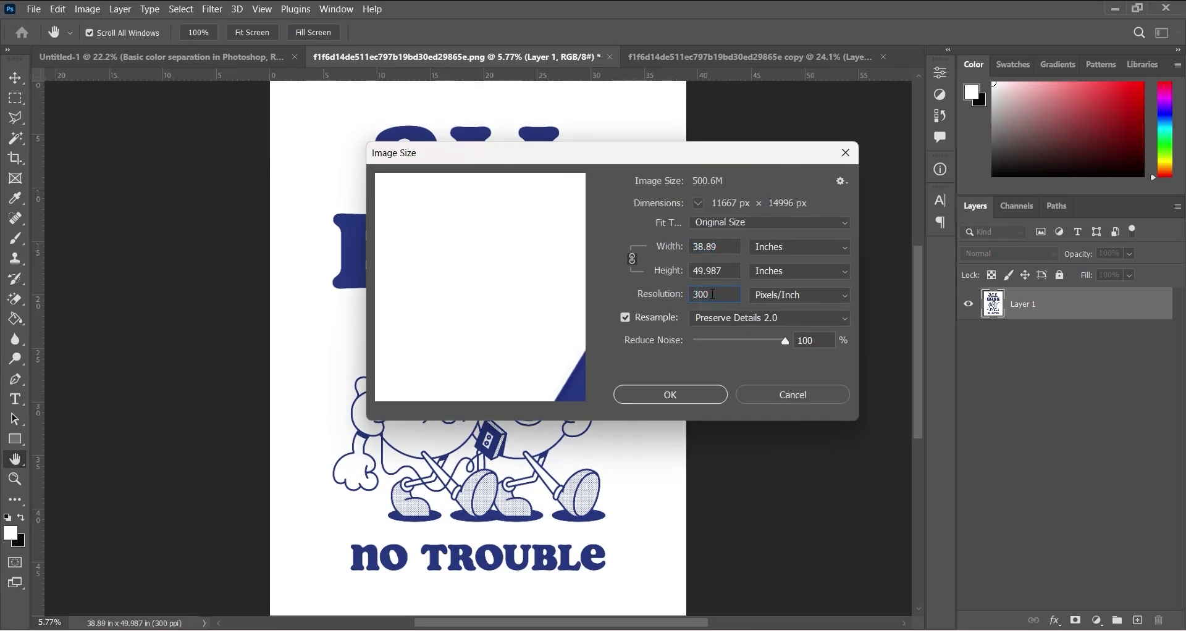
{"action": "left_click", "coordinate": [713, 292]}
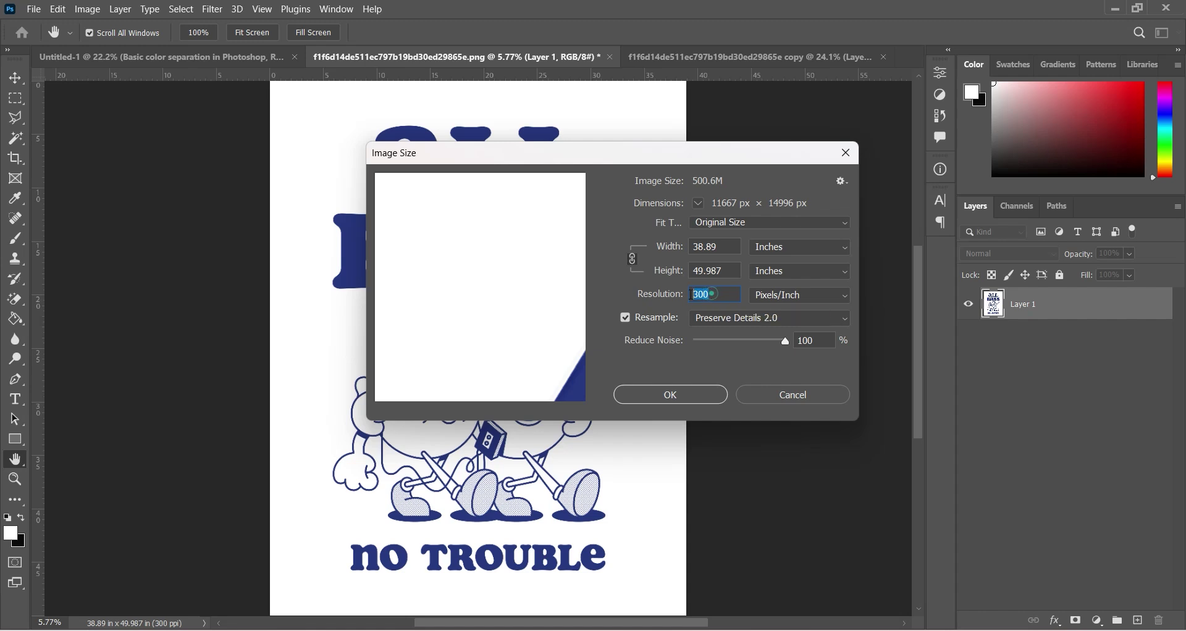
{"action": "left_click", "coordinate": [717, 294]}
{"action": "left_click", "coordinate": [723, 317]}
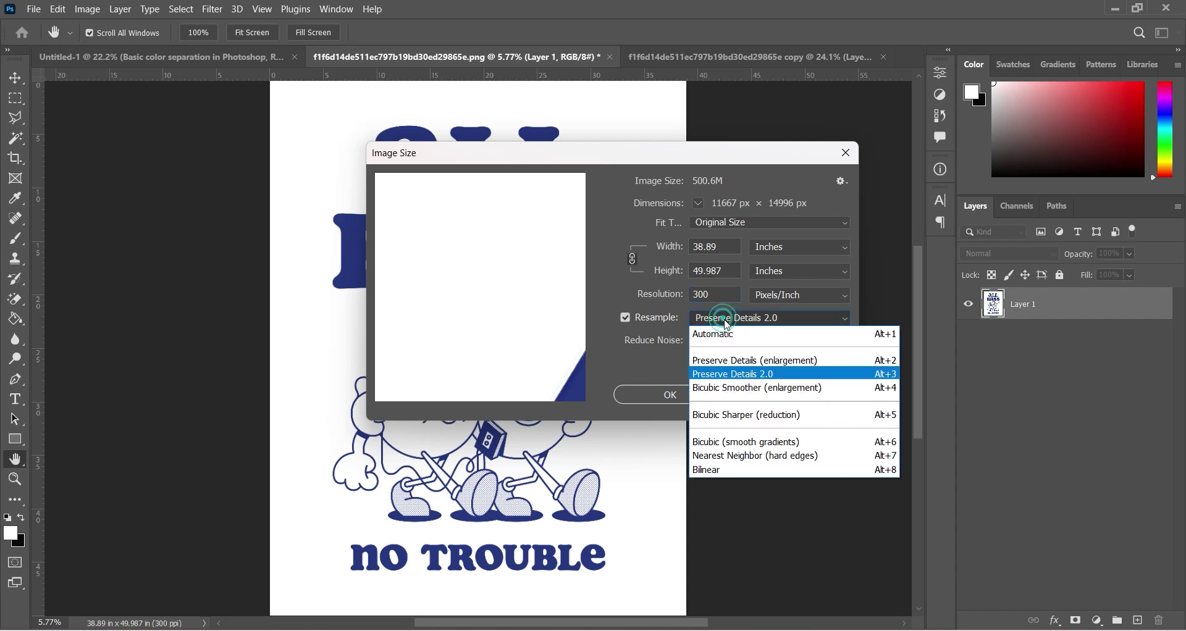
{"action": "left_click", "coordinate": [727, 378]}
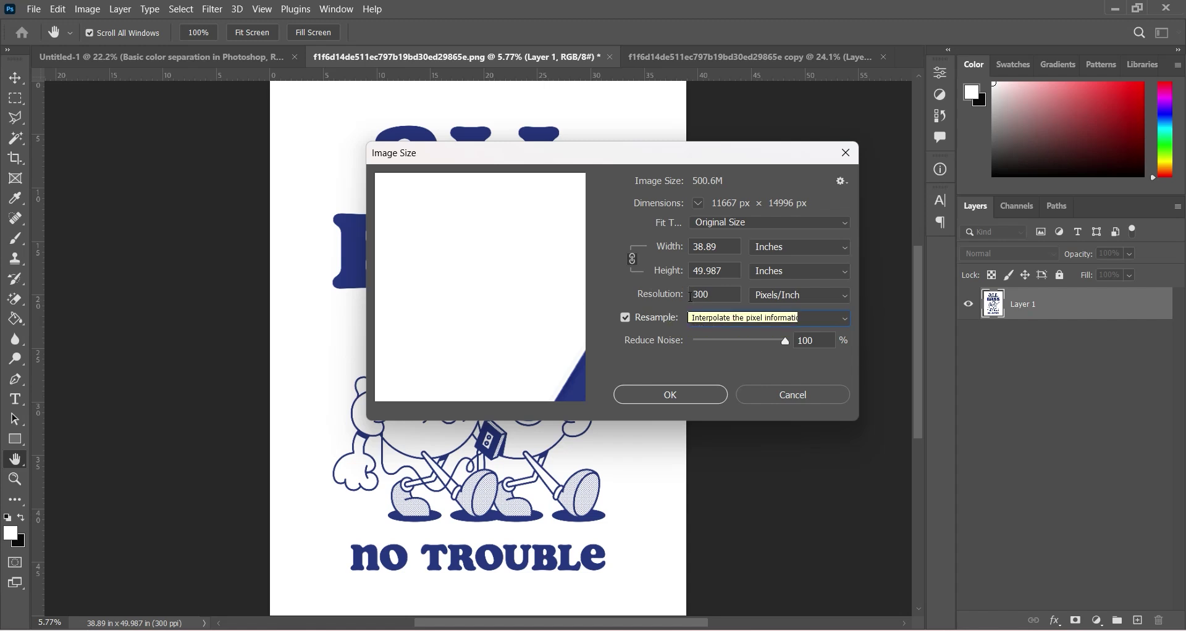
{"action": "left_click", "coordinate": [710, 293]}
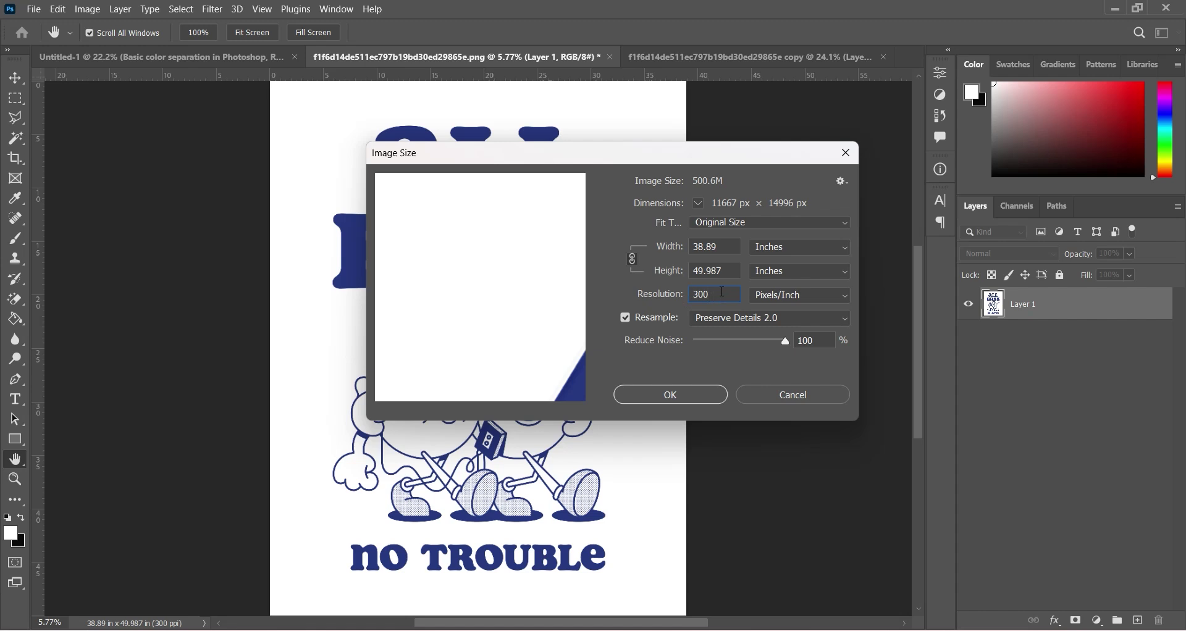
{"action": "key", "text": "Return"}
{"action": "key", "text": "v"}
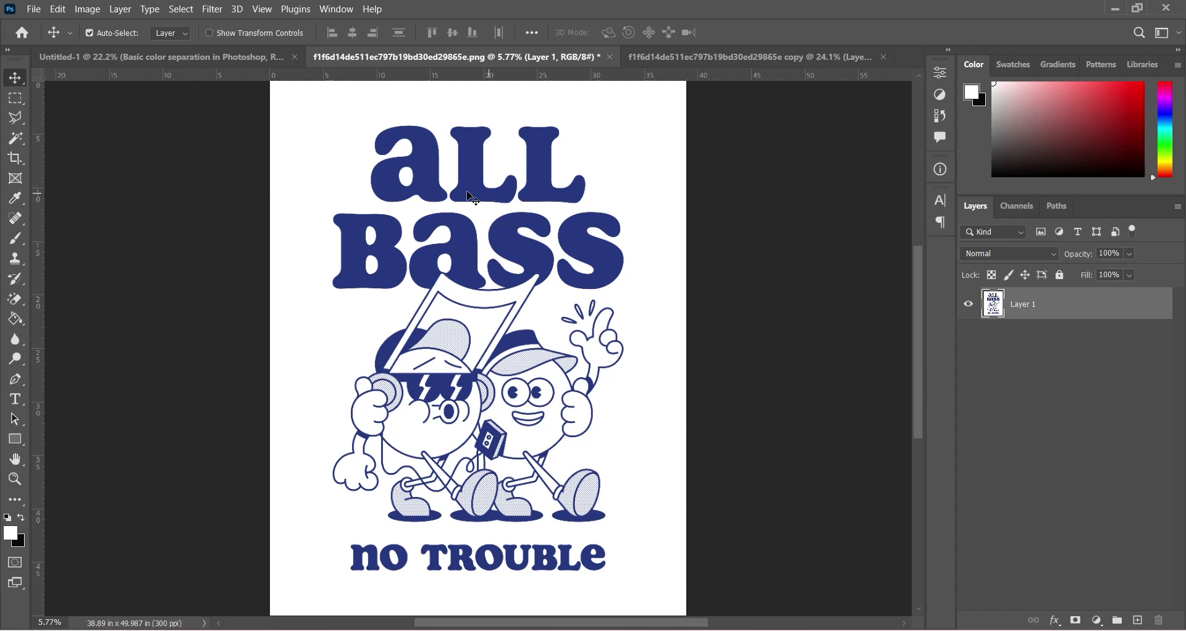
{"action": "mouse_move", "coordinate": [469, 259]}
{"action": "left_mouse_down"}
{"action": "mouse_move", "coordinate": [458, 266]}
{"action": "mouse_move", "coordinate": [498, 256]}
{"action": "mouse_move", "coordinate": [485, 247]}
{"action": "mouse_move", "coordinate": [476, 295]}
{"action": "mouse_move", "coordinate": [484, 265]}
{"action": "mouse_move", "coordinate": [473, 271]}
{"action": "left_mouse_up"}
{"action": "left_click", "coordinate": [703, 57]}
{"action": "mouse_move", "coordinate": [533, 255]}
{"action": "left_mouse_down"}
{"action": "mouse_move", "coordinate": [500, 258]}
{"action": "mouse_move", "coordinate": [535, 258]}
{"action": "left_mouse_up"}
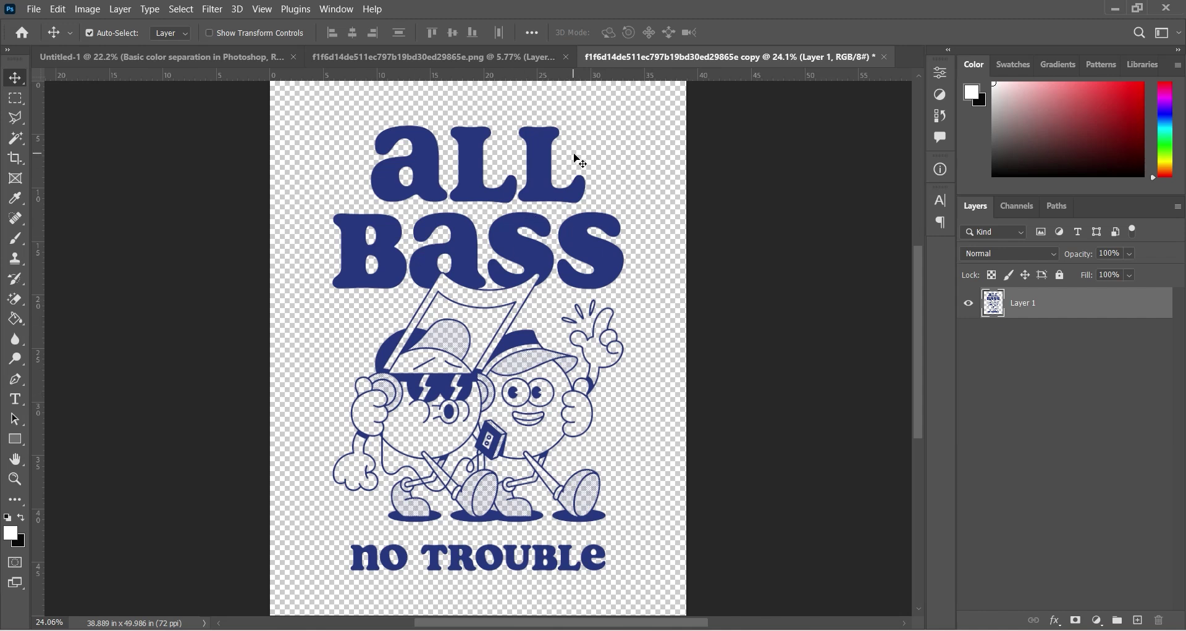
{"action": "key", "text": "ctrl+shift+Tab"}
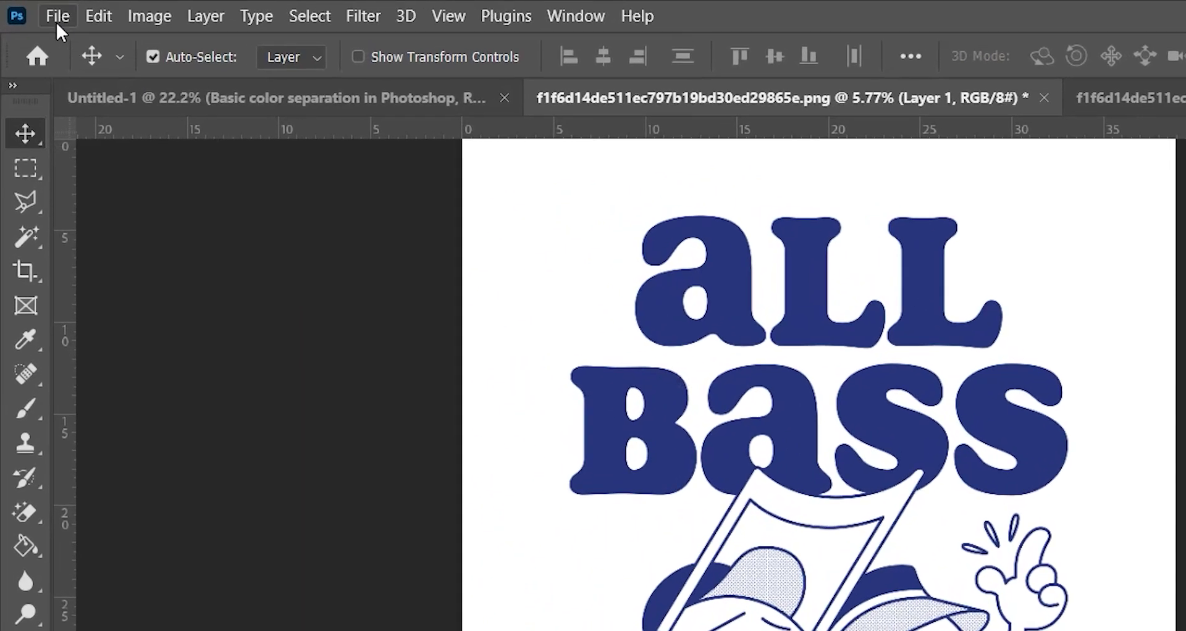
Create a new 13 × 19 in, 300 ppi document (Untitled-2), then return to the ALL BASS artwork
{"action": "left_click", "coordinate": [57, 21]}
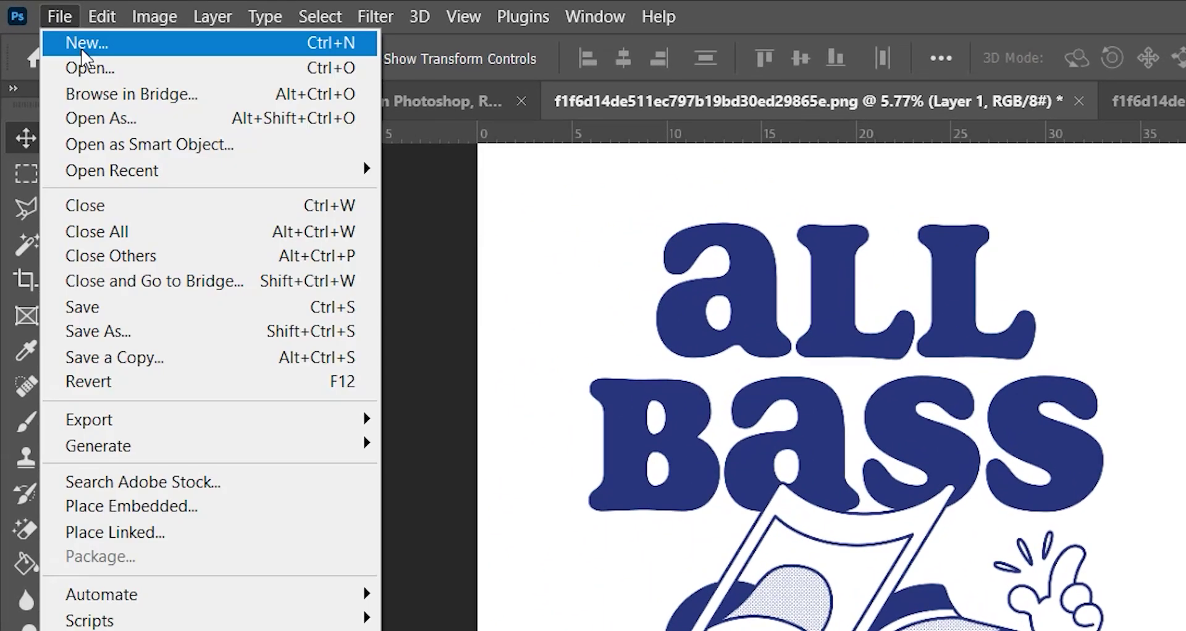
{"action": "left_click", "coordinate": [82, 52]}
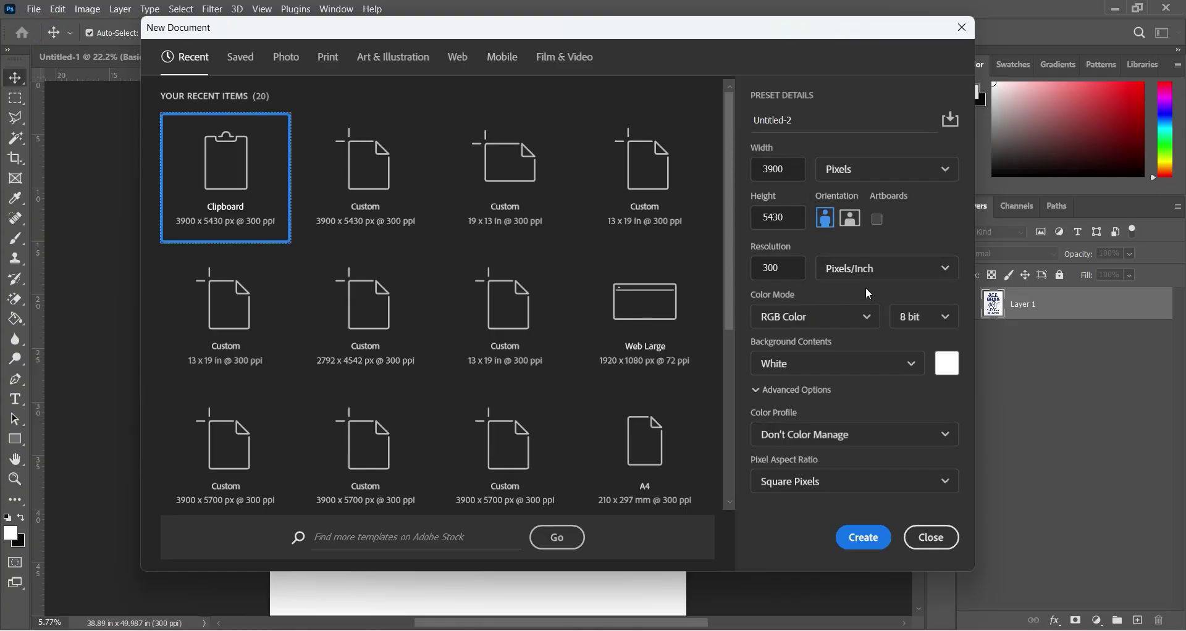
{"action": "left_click", "coordinate": [855, 178]}
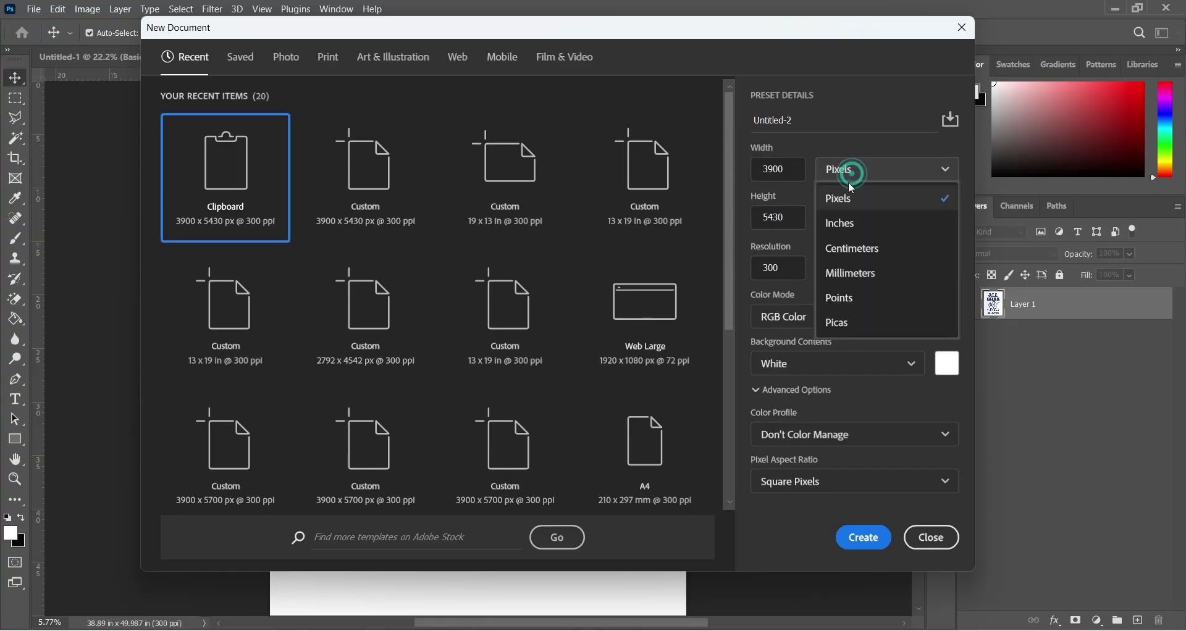
{"action": "left_click", "coordinate": [851, 224]}
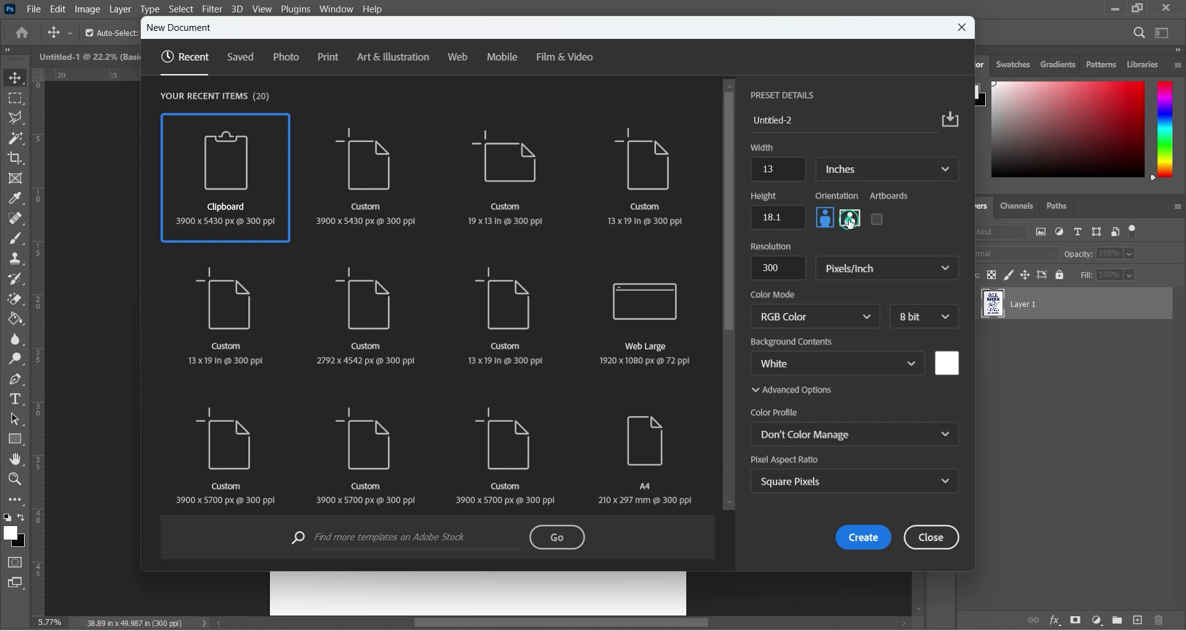
{"action": "left_click", "coordinate": [777, 169]}
{"action": "key", "text": "Tab"}
{"action": "type", "text": "19"}
{"action": "left_click", "coordinate": [789, 269]}
{"action": "left_click", "coordinate": [882, 541]}
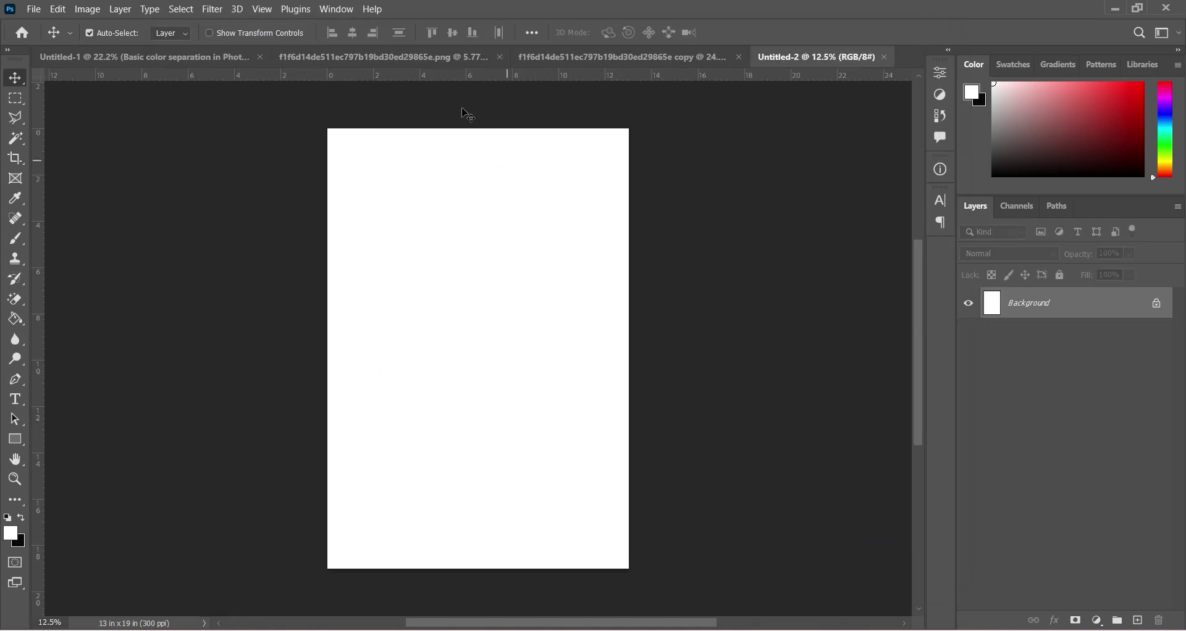
{"action": "left_click", "coordinate": [445, 57]}
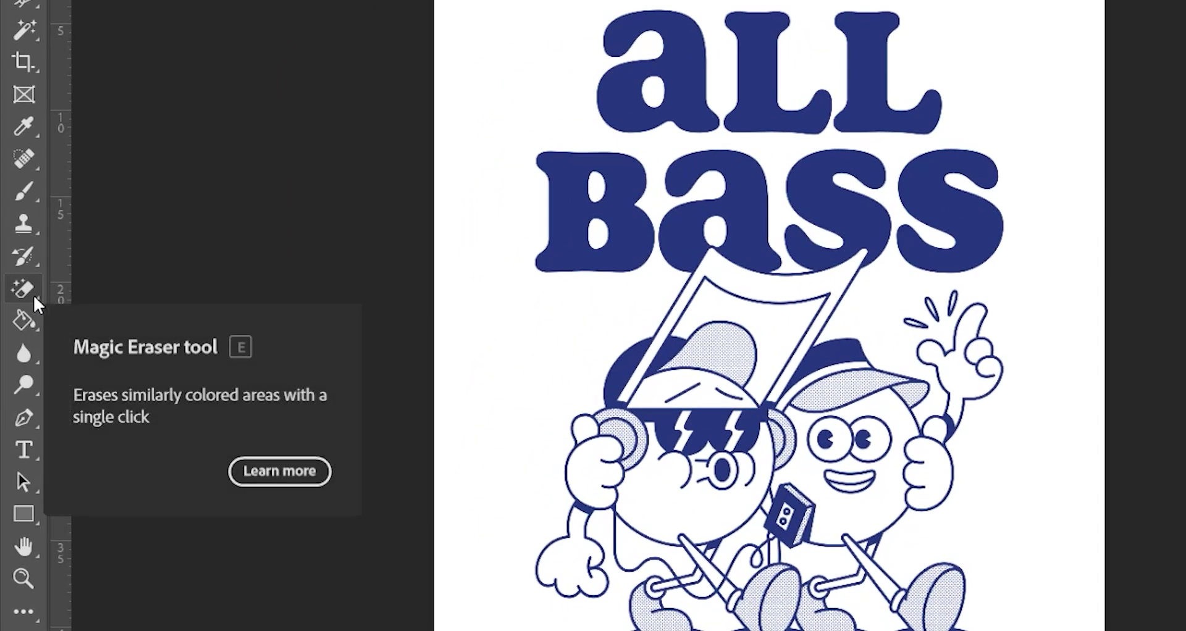
{"action": "left_click", "coordinate": [34, 294]}
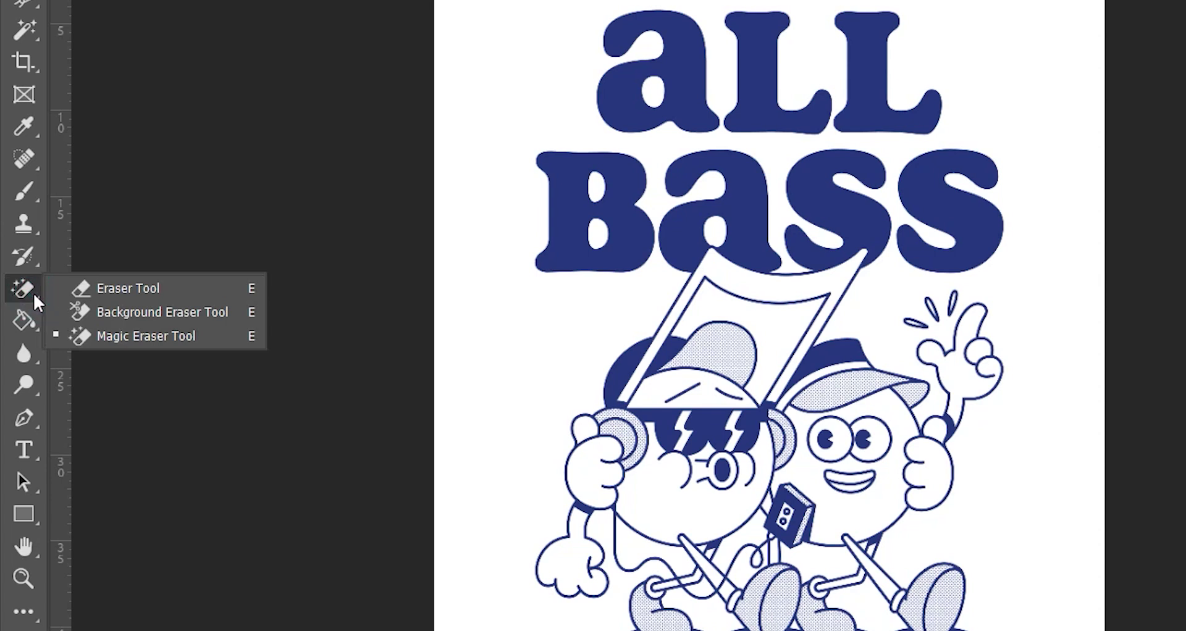
{"action": "left_click", "coordinate": [159, 336]}
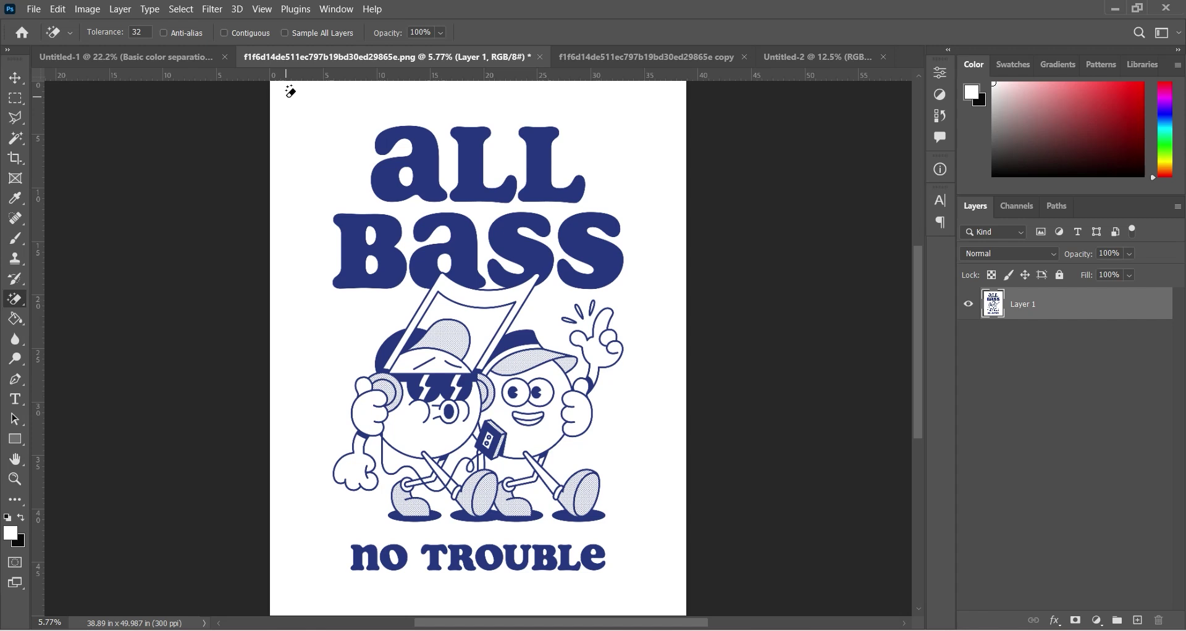
{"action": "left_click", "coordinate": [285, 97]}
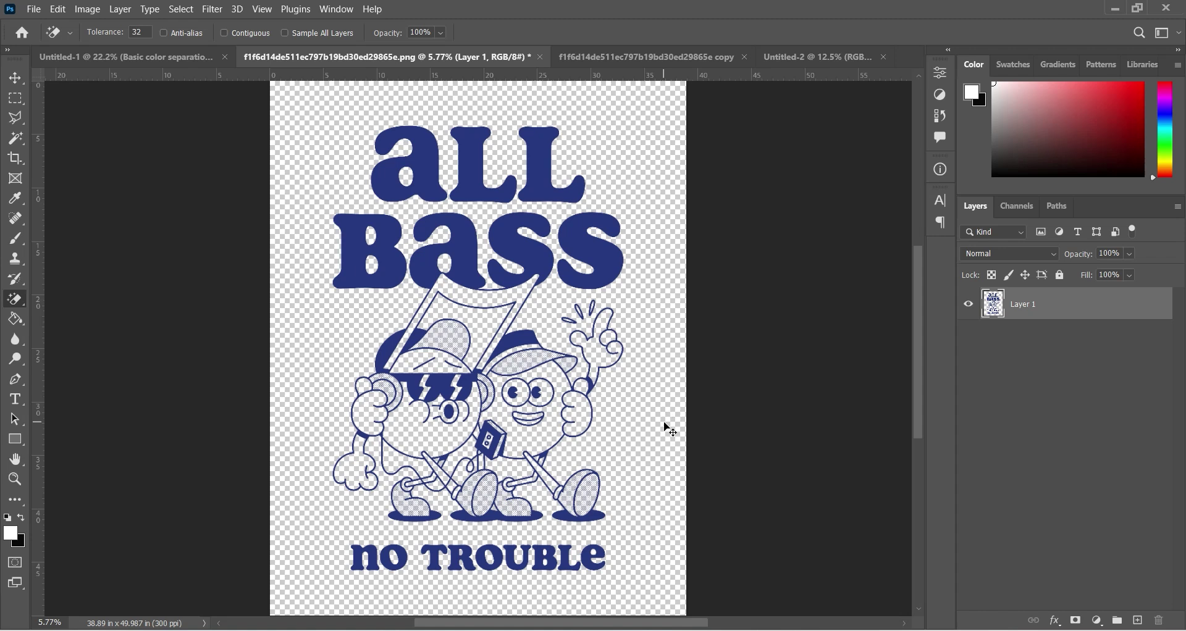
{"action": "key", "text": "ctrl+z"}
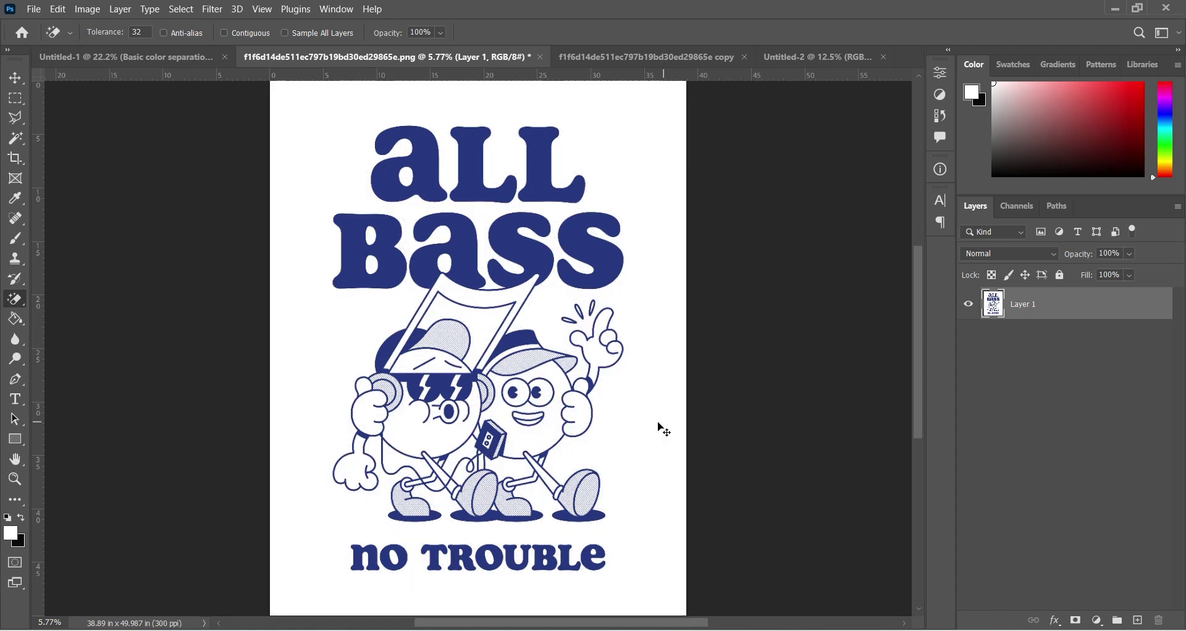
{"action": "left_click", "coordinate": [17, 79]}
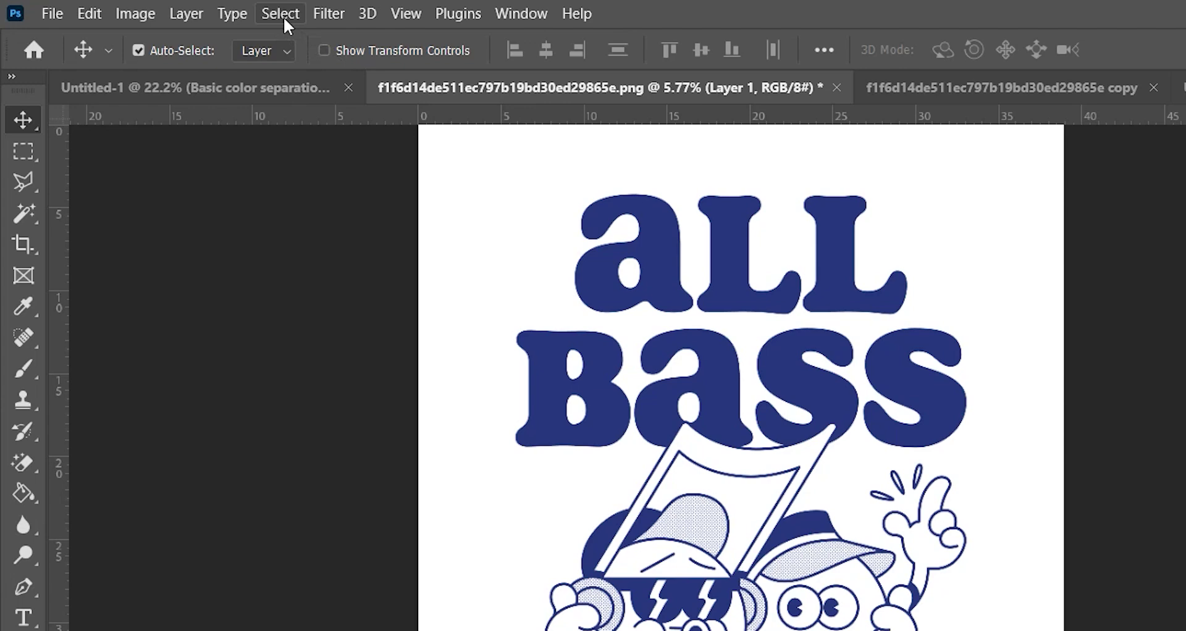
Select the white background with Color Range at fuzziness 200, delete it, then undo the deletion
{"action": "left_click", "coordinate": [283, 16]}
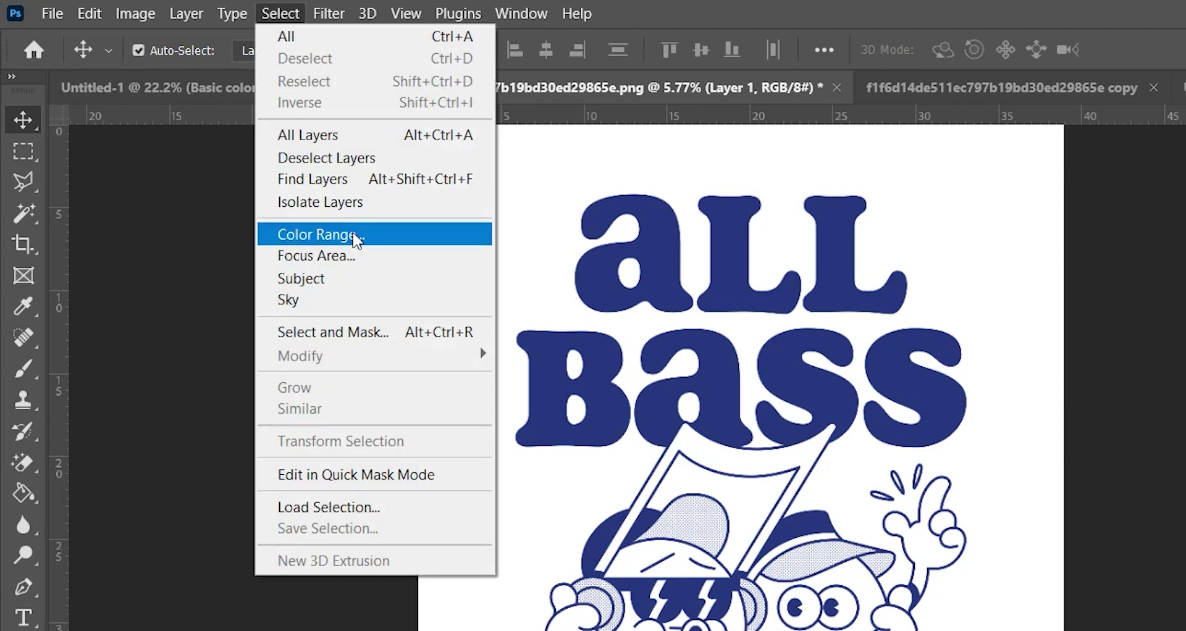
{"action": "left_click", "coordinate": [351, 236]}
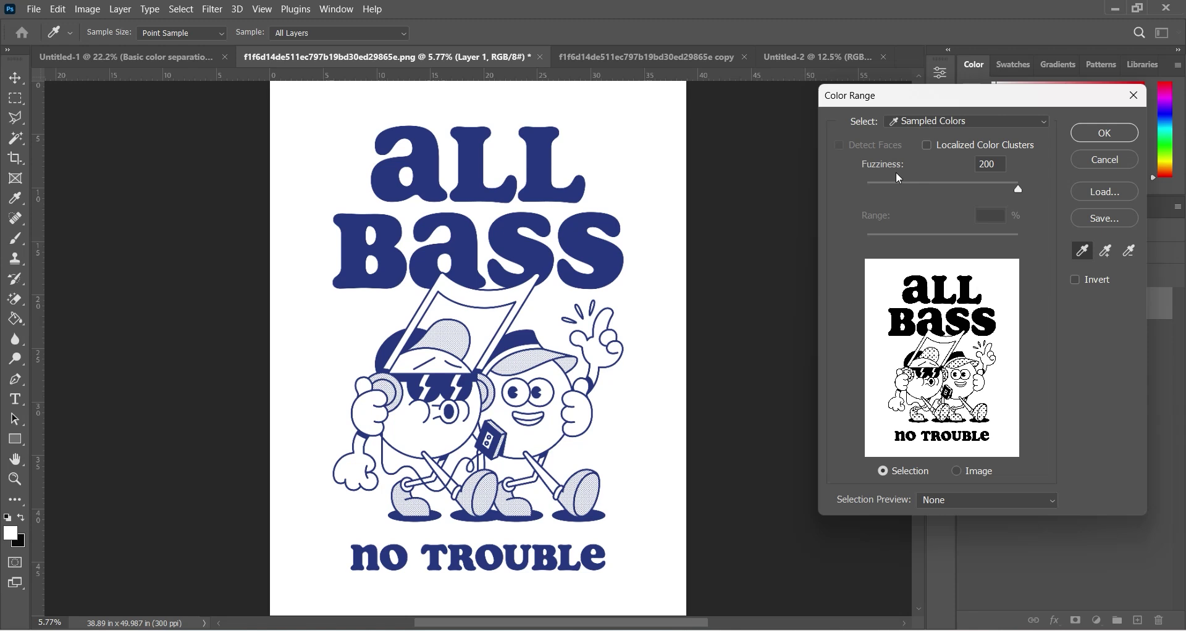
{"action": "left_click", "coordinate": [1025, 190]}
{"action": "left_click", "coordinate": [318, 104]}
{"action": "left_click", "coordinate": [1078, 135]}
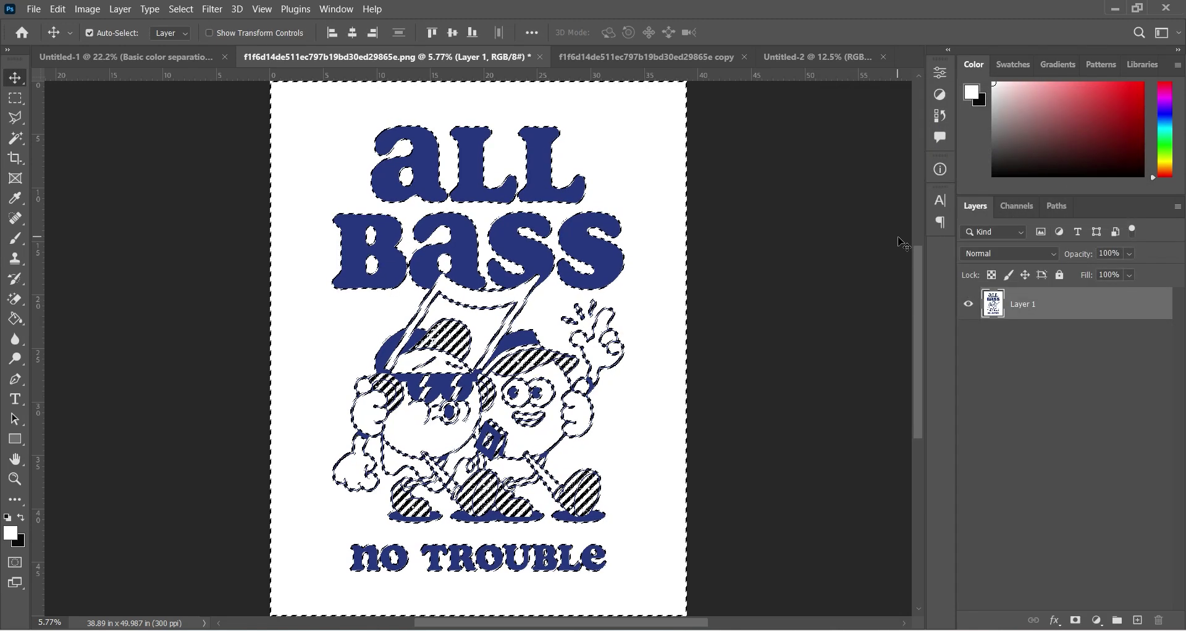
{"action": "key", "text": "Delete"}
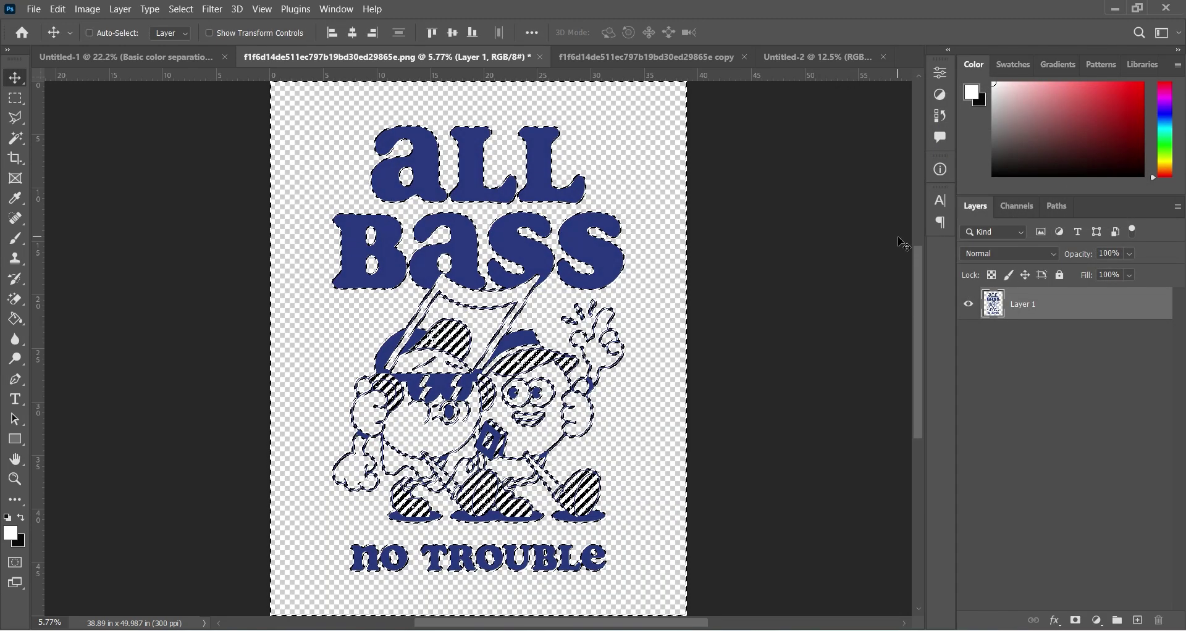
{"action": "key", "text": "ctrl+d"}
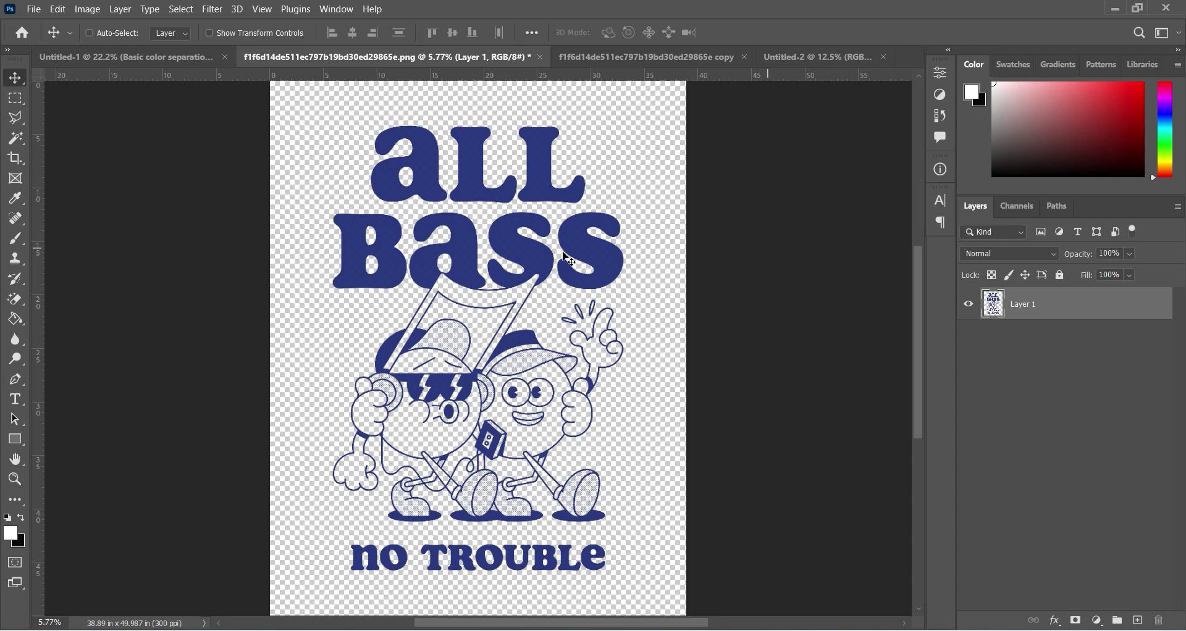
{"action": "key", "text": "ctrl"}
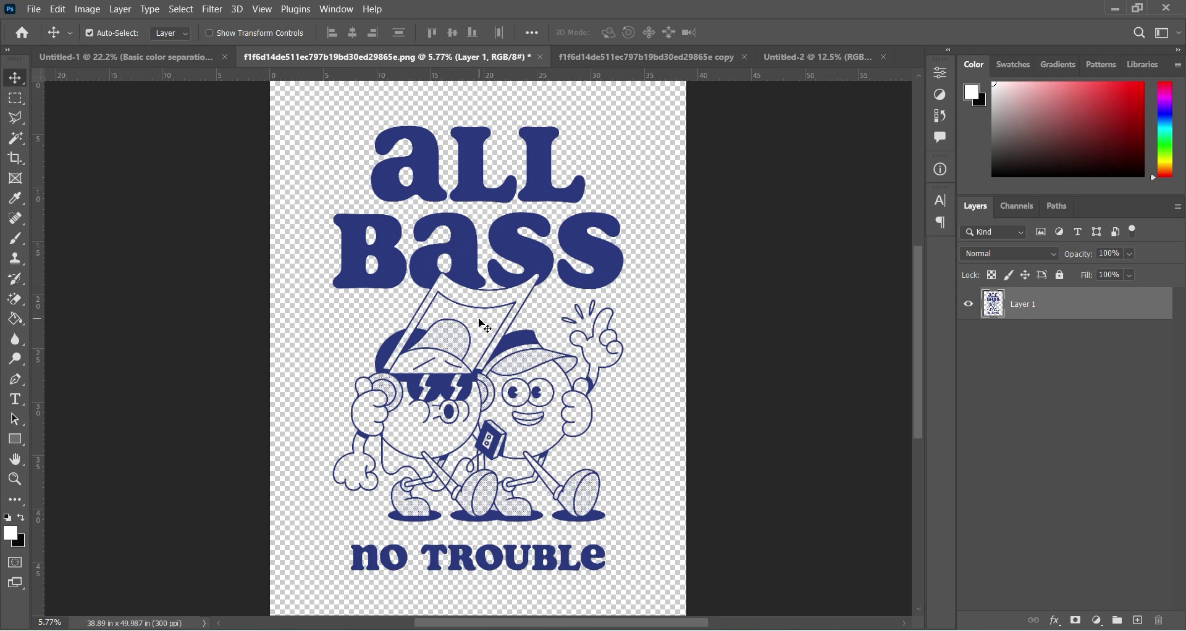
{"action": "key", "text": "ctrl+z"}
{"action": "key", "text": "ctrl+z"}
Delete the white areas with a non-contiguous Magic Wand selection, then undo and deselect
{"action": "left_click", "coordinate": [15, 138]}
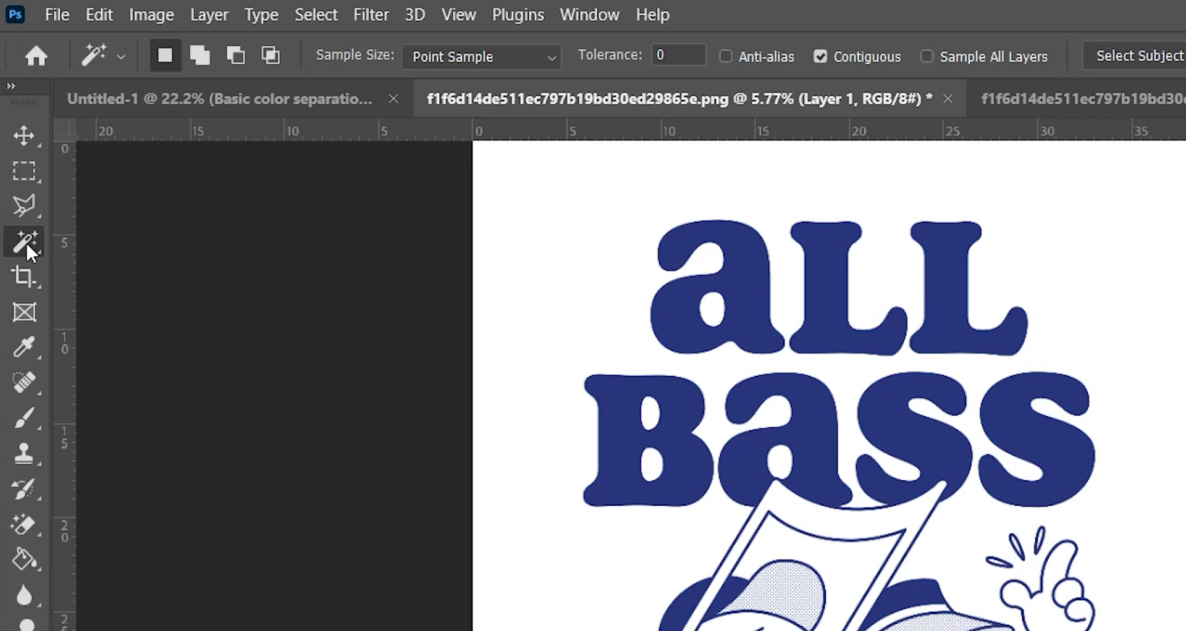
{"action": "left_click", "coordinate": [820, 57]}
{"action": "left_click", "coordinate": [532, 220]}
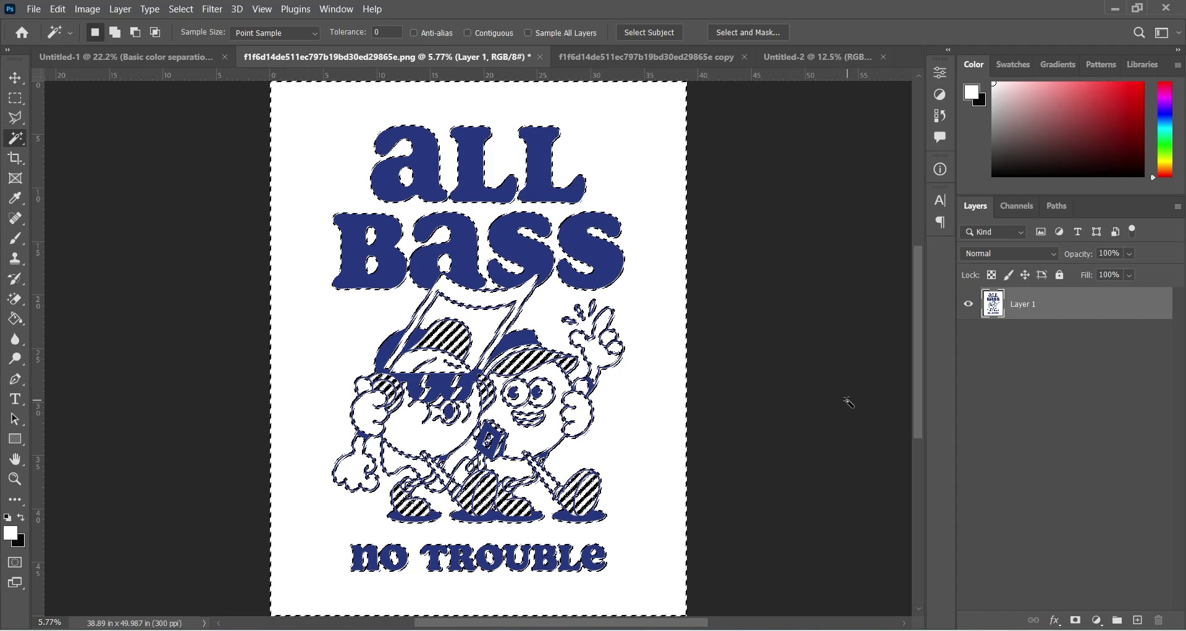
{"action": "key", "text": "Delete"}
{"action": "key", "text": "ctrl+d"}
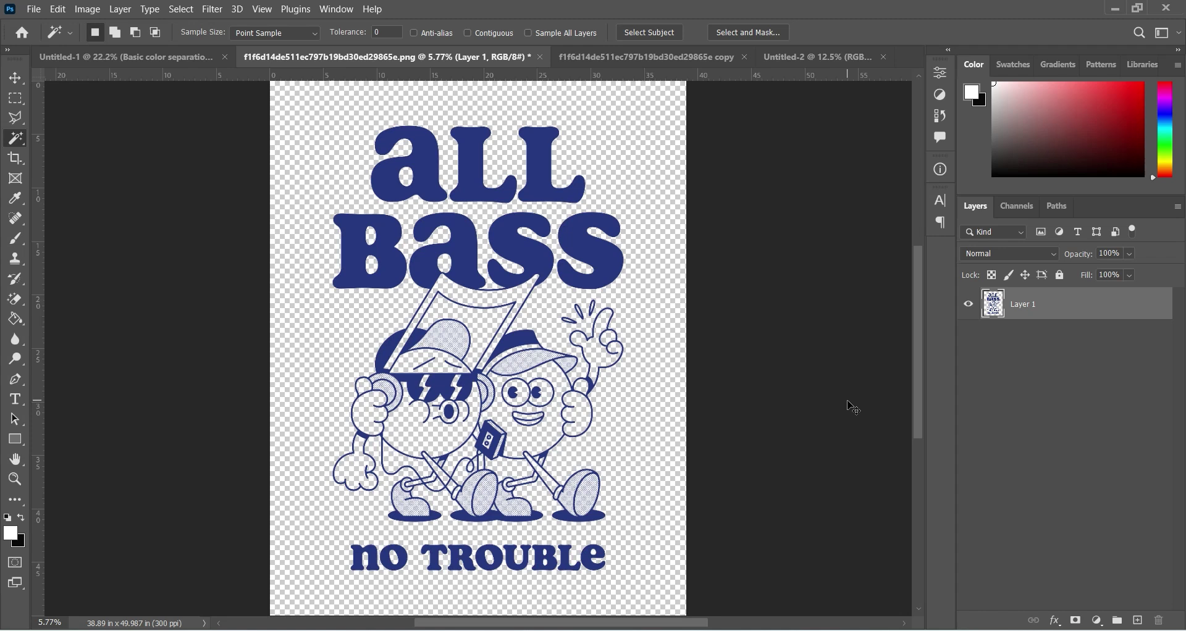
{"action": "key", "text": "ctrl+z"}
{"action": "key", "text": "ctrl+z"}
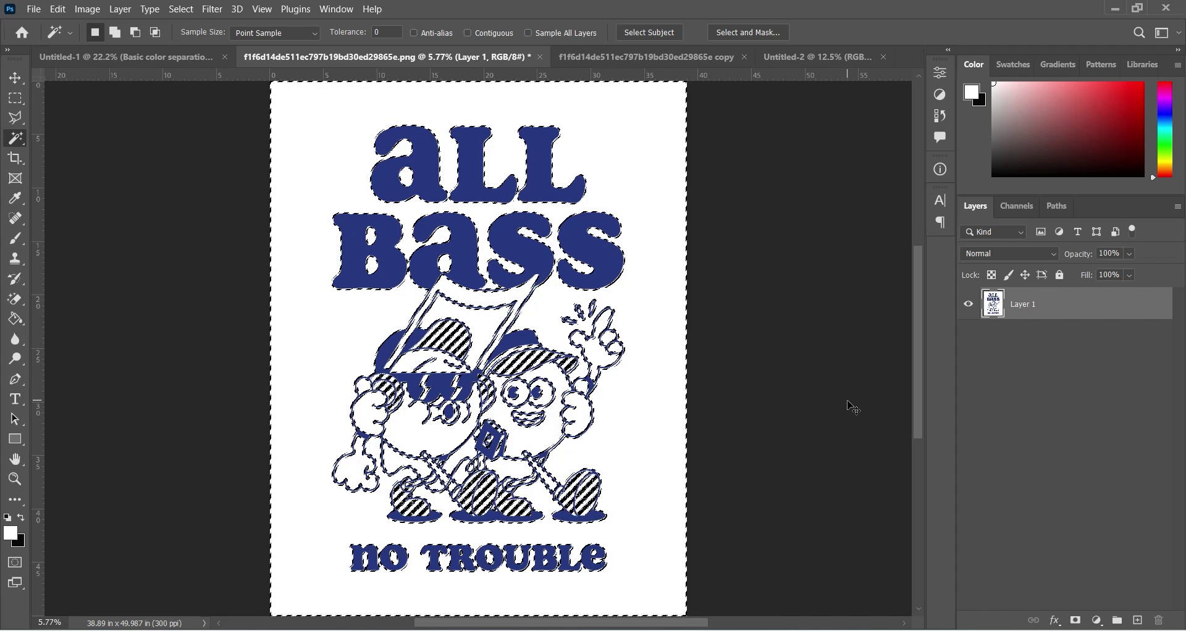
{"action": "key", "text": "ctrl+d"}
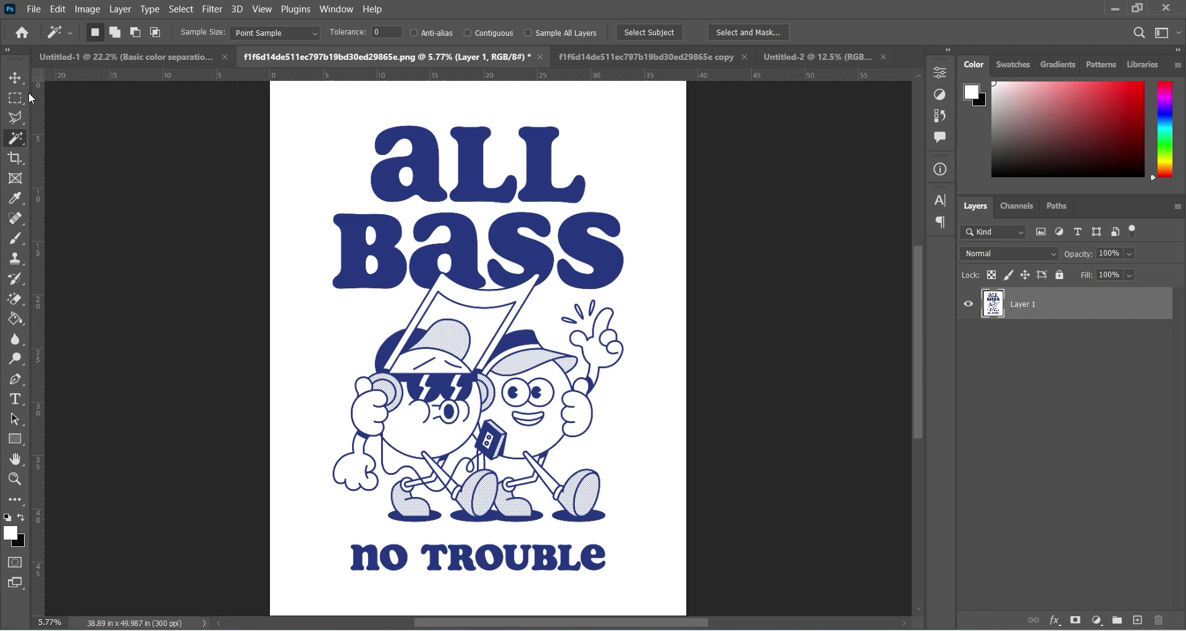
{"action": "left_click", "coordinate": [15, 78]}
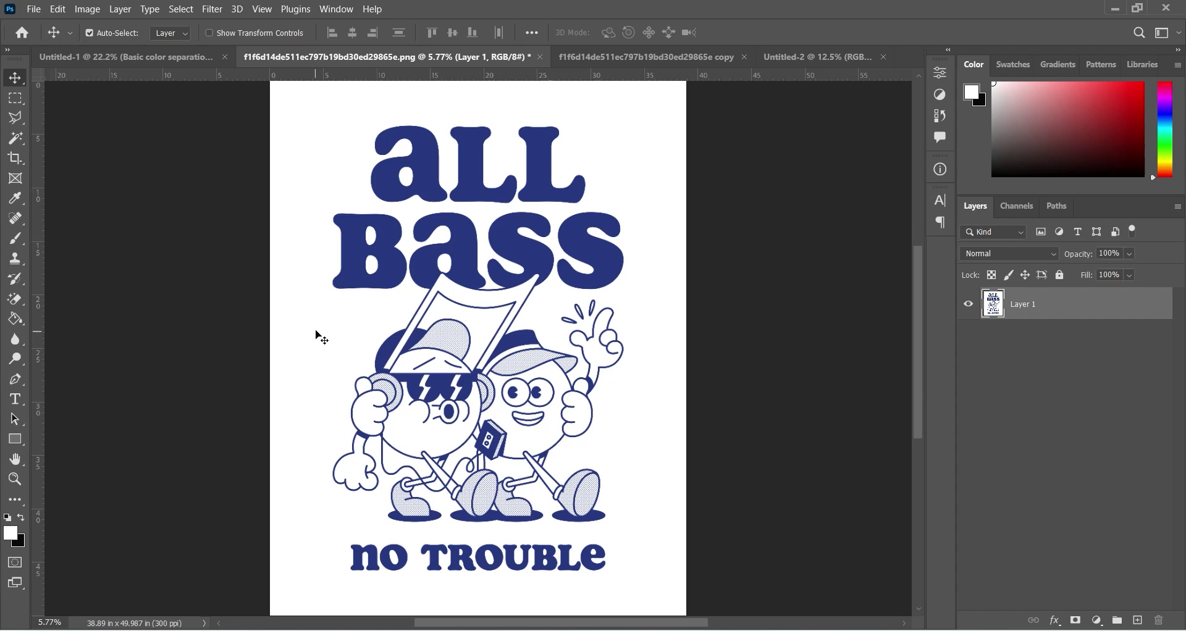
Erase the white background around the artwork with the Magic Eraser
{"action": "left_click", "coordinate": [14, 300]}
{"action": "left_click", "coordinate": [316, 117]}
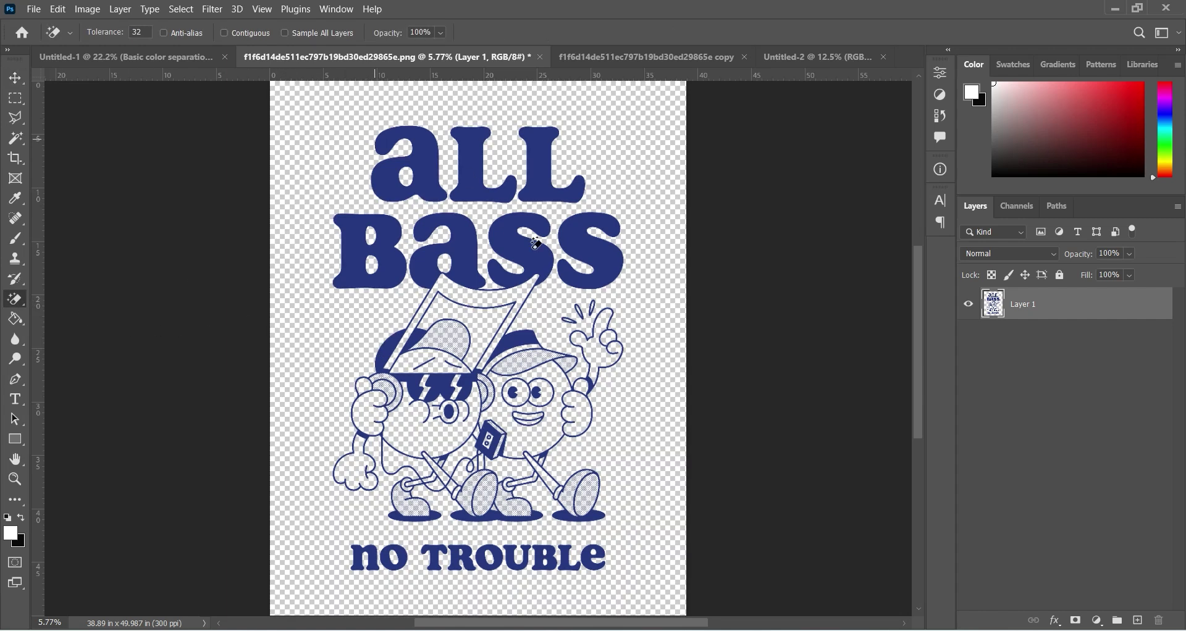
{"action": "left_click", "coordinate": [15, 78]}
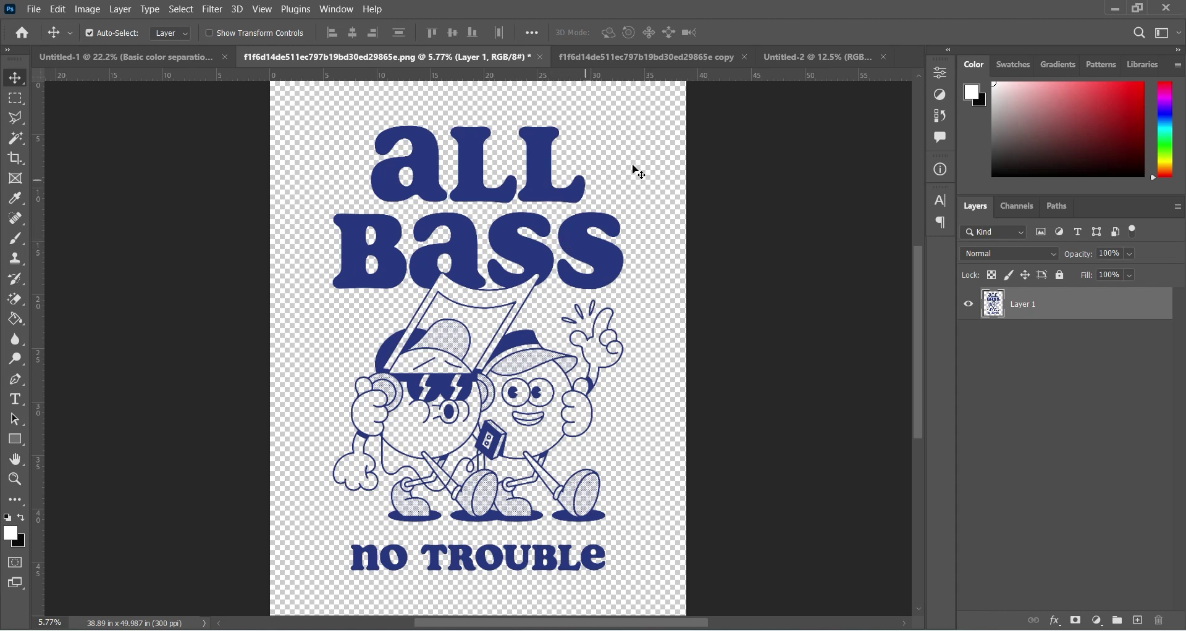
Select and copy the entire ALL BASS artwork canvas
{"action": "left_click", "coordinate": [806, 56]}
{"action": "left_click", "coordinate": [426, 57]}
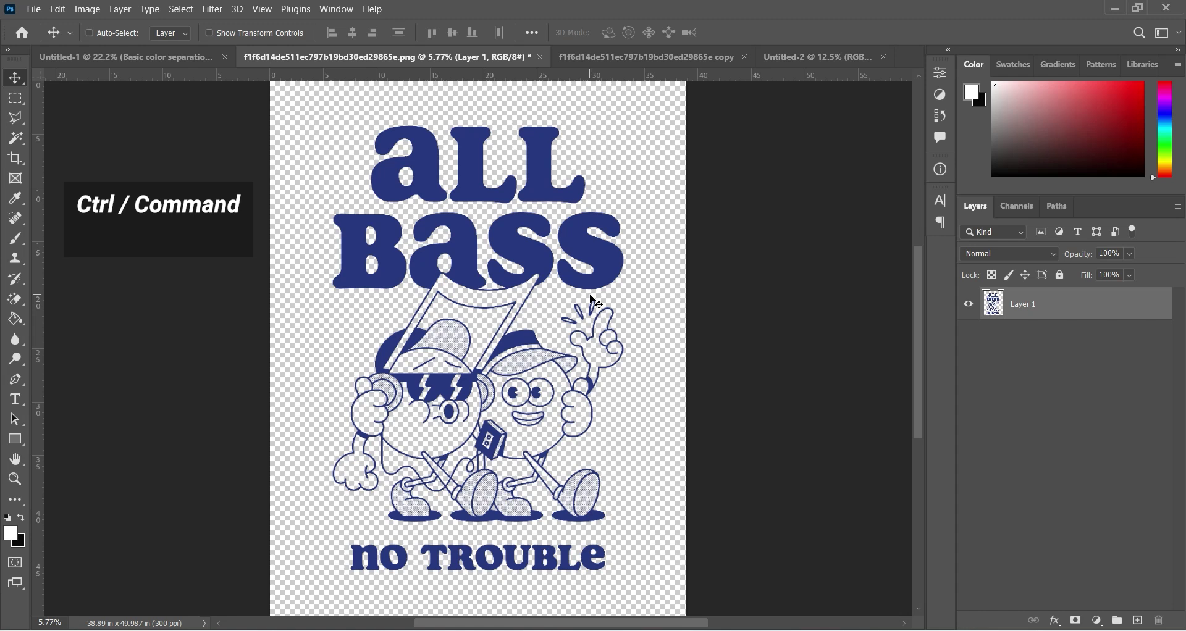
{"action": "key", "text": "ctrl+a"}
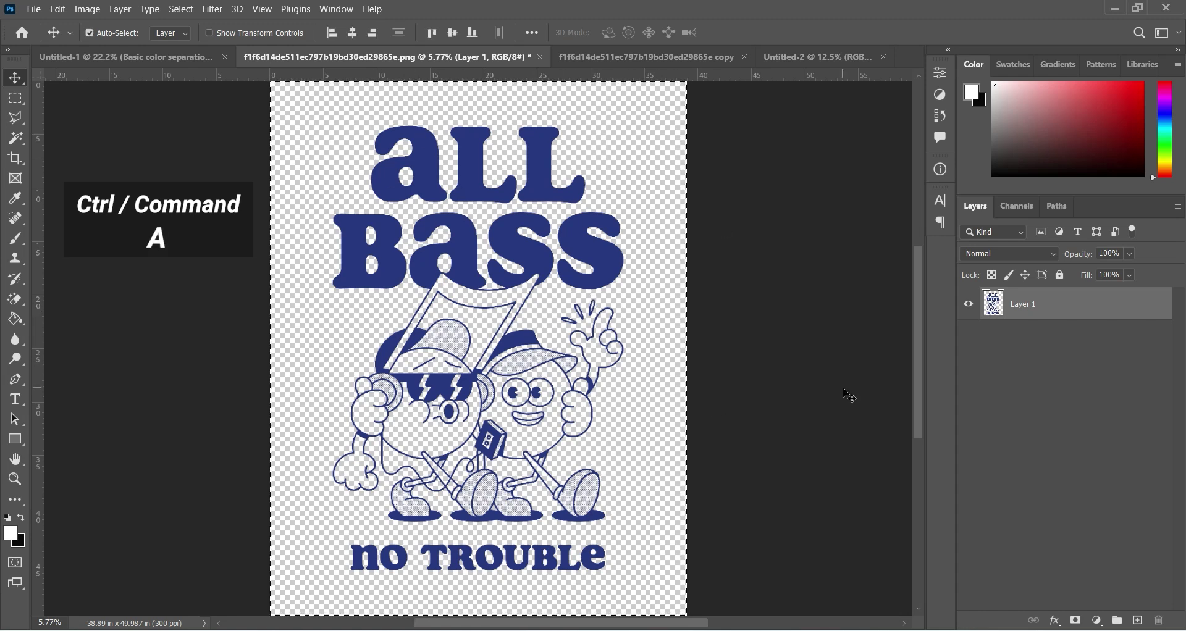
{"action": "key", "text": "ctrl+c"}
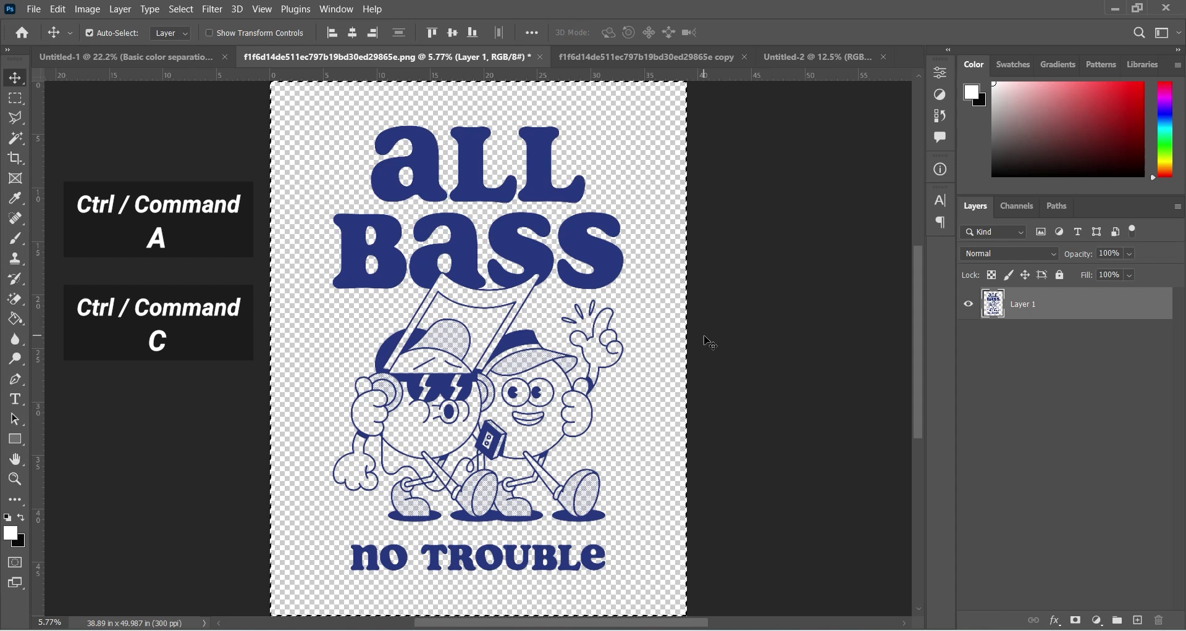
Paste the ALL BASS artwork into Untitled-2 as a new layer and shift it left and up
{"action": "left_click", "coordinate": [825, 62]}
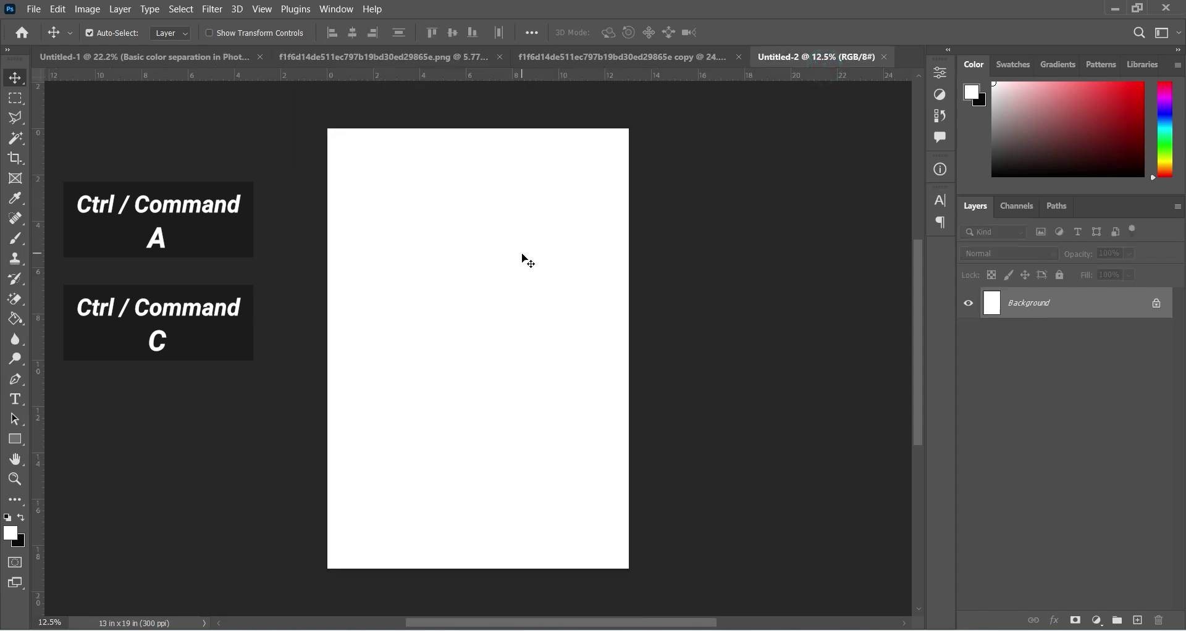
{"action": "key", "text": "ctrl"}
{"action": "key", "text": "ctrl+v"}
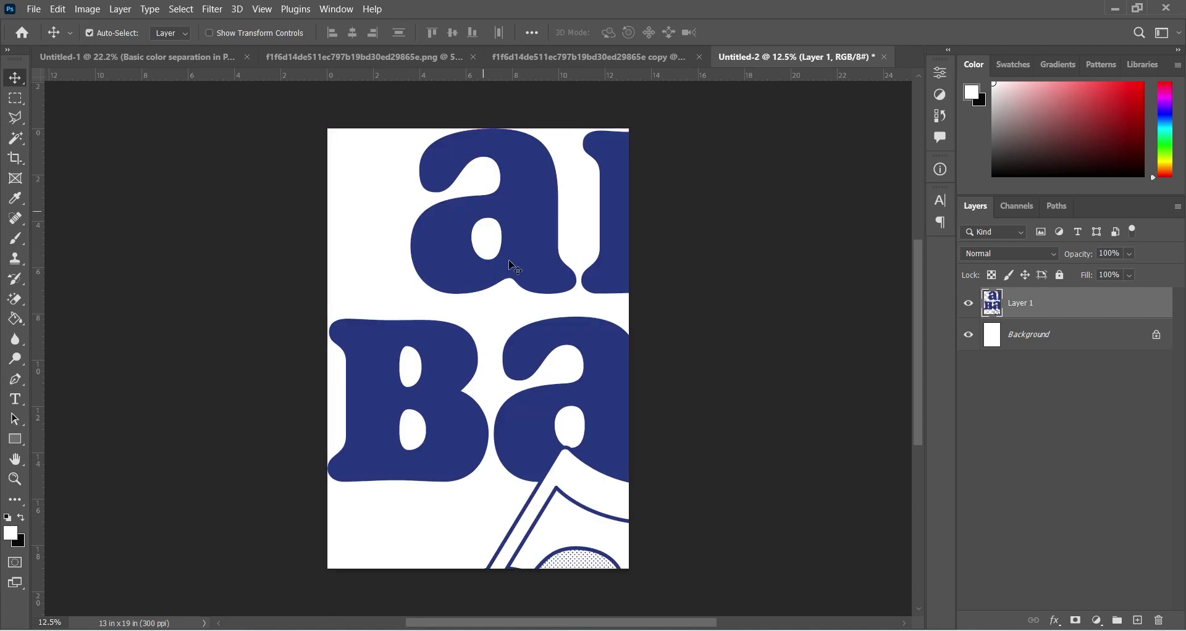
{"action": "left_click_drag", "start_coordinate": [603, 389], "coordinate": [580, 375]}
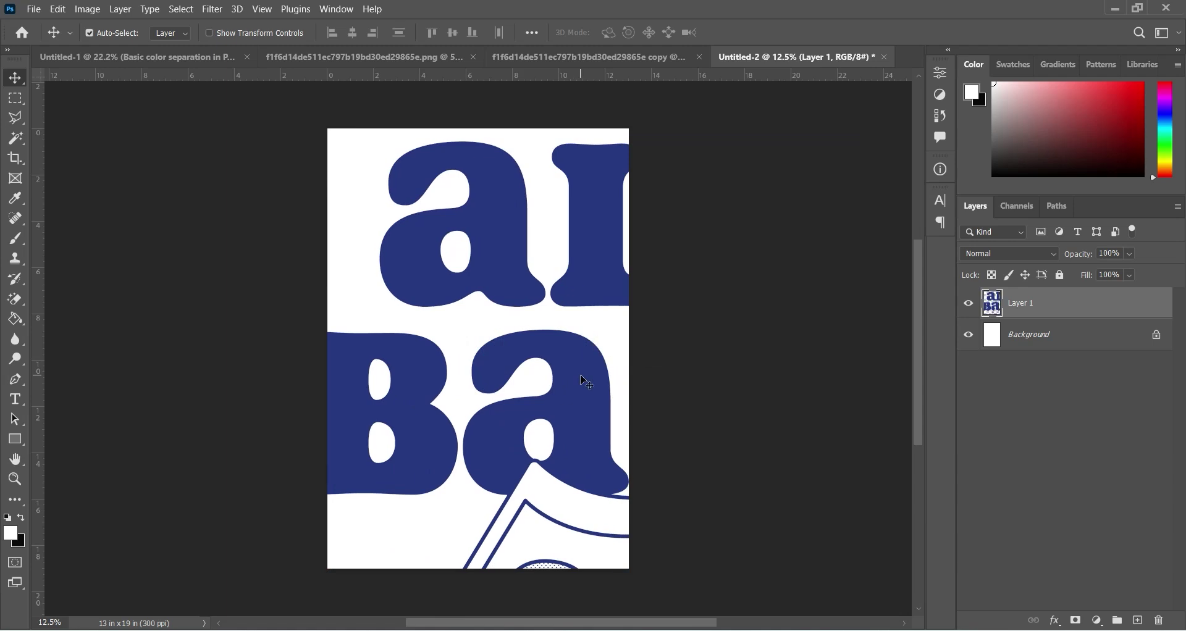
{"action": "key", "text": "ctrl+t"}
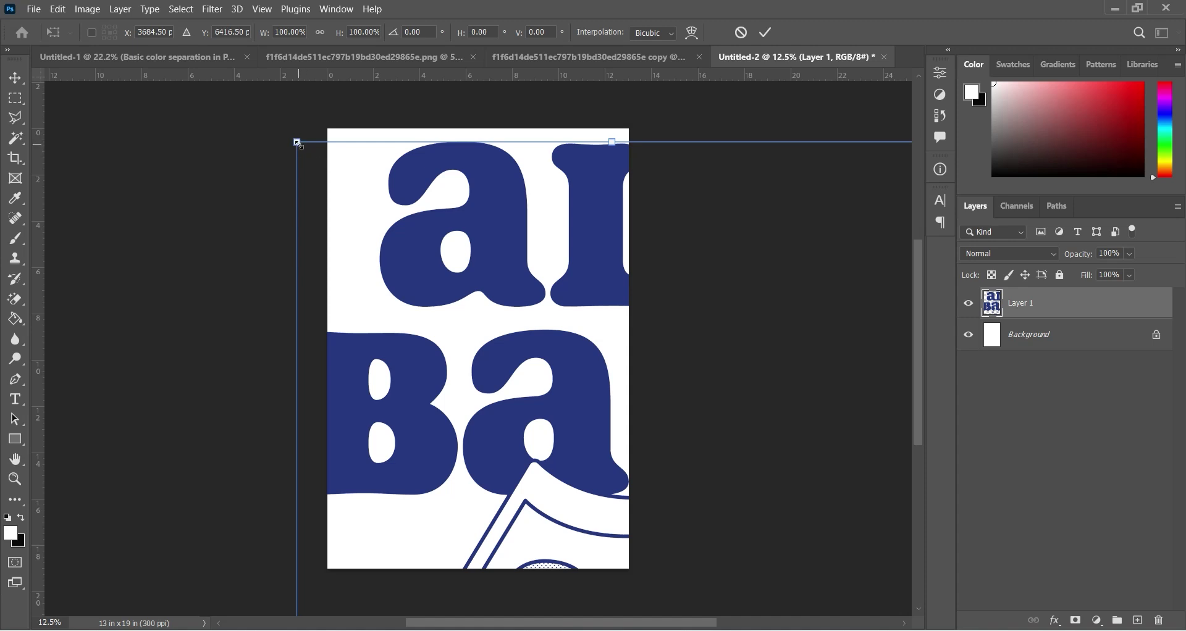
Scale the pasted artwork proportionally to about 39.77% and nudge it upward on the page
{"action": "left_click_drag", "start_coordinate": [297, 142], "coordinate": [476, 367]}
{"action": "left_click_drag", "start_coordinate": [553, 435], "coordinate": [428, 197]}
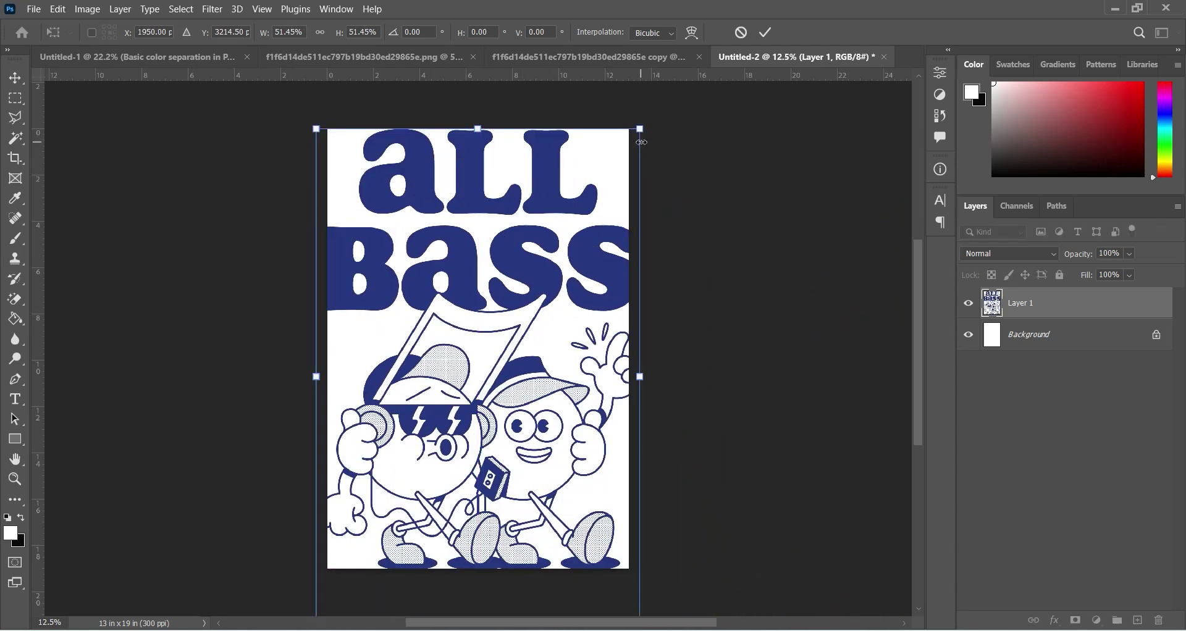
{"action": "key", "text": "shift+alt"}
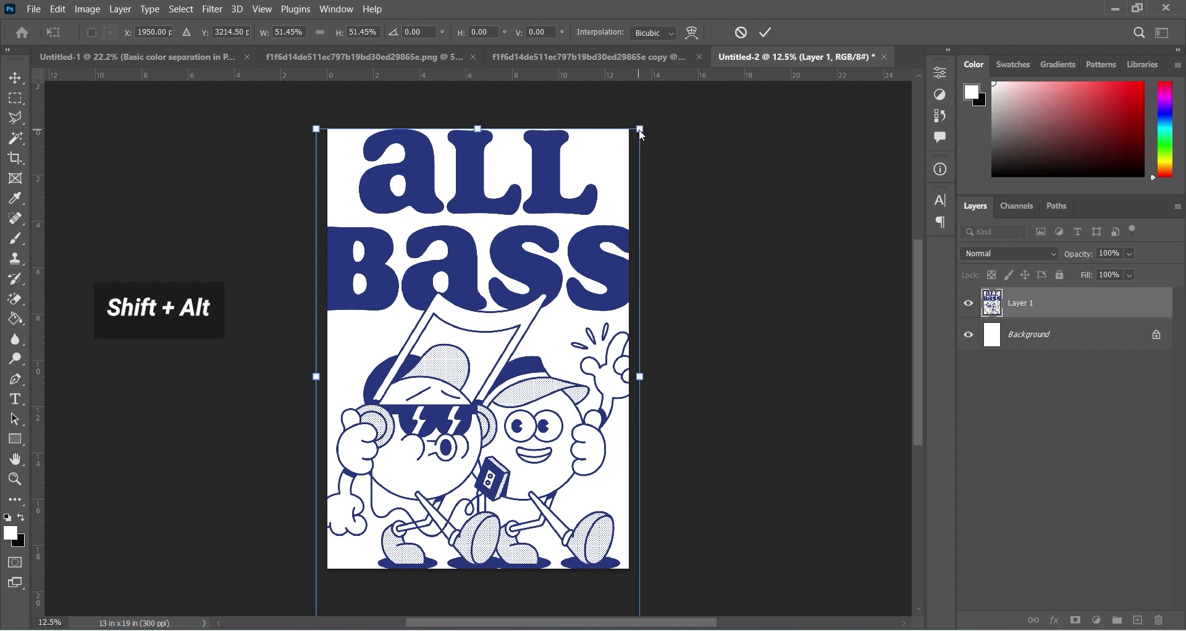
{"action": "left_click_drag", "start_coordinate": [639, 130], "coordinate": [530, 266]}
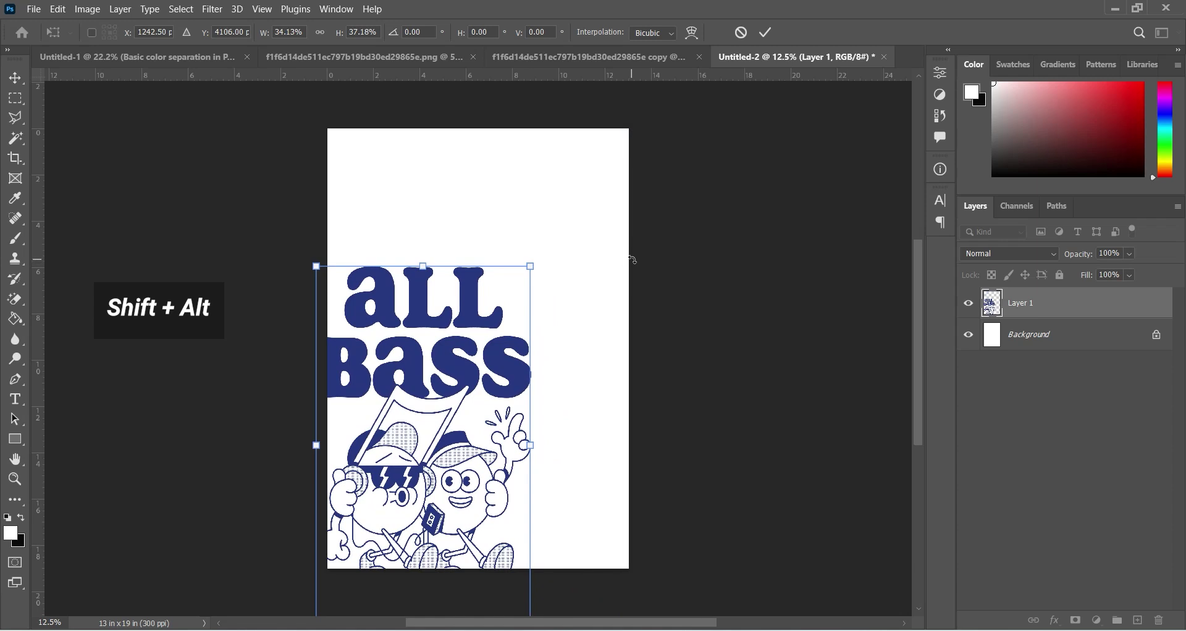
{"action": "key", "text": "ctrl+z"}
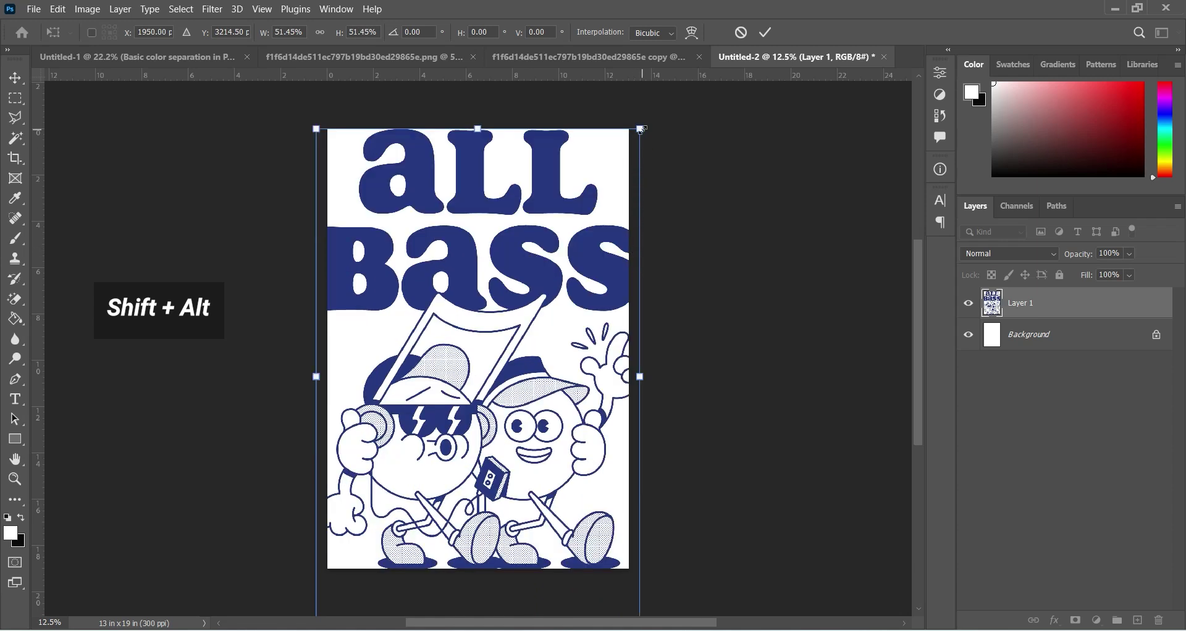
{"action": "left_click_drag", "start_coordinate": [639, 129], "coordinate": [604, 185]}
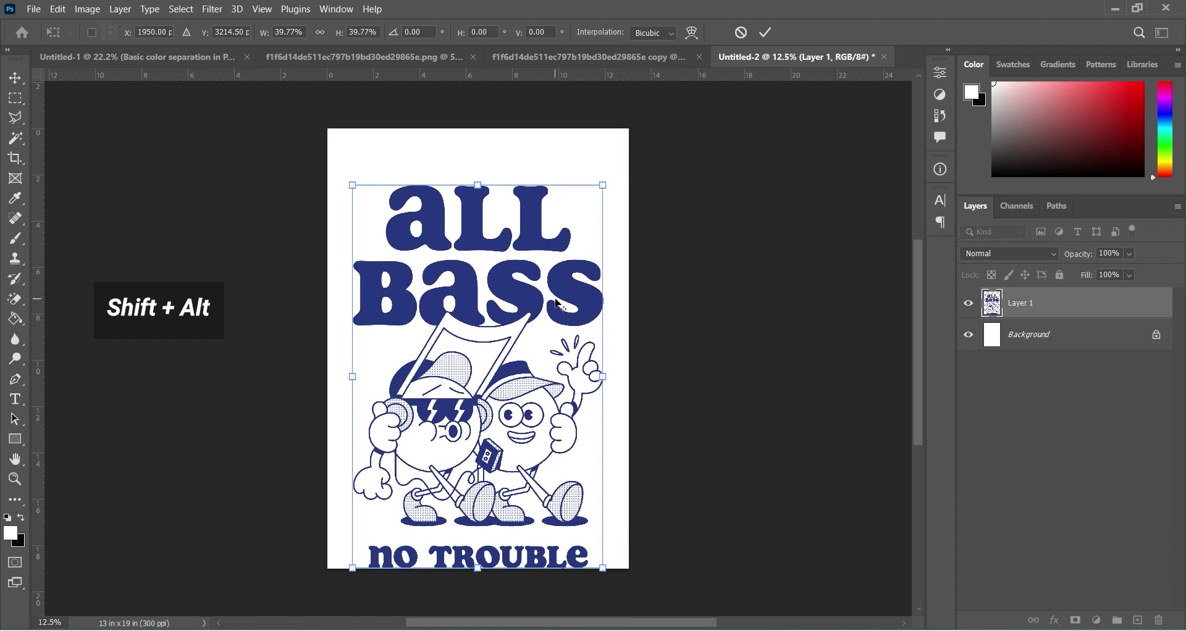
{"action": "left_click_drag", "start_coordinate": [535, 302], "coordinate": [535, 278]}
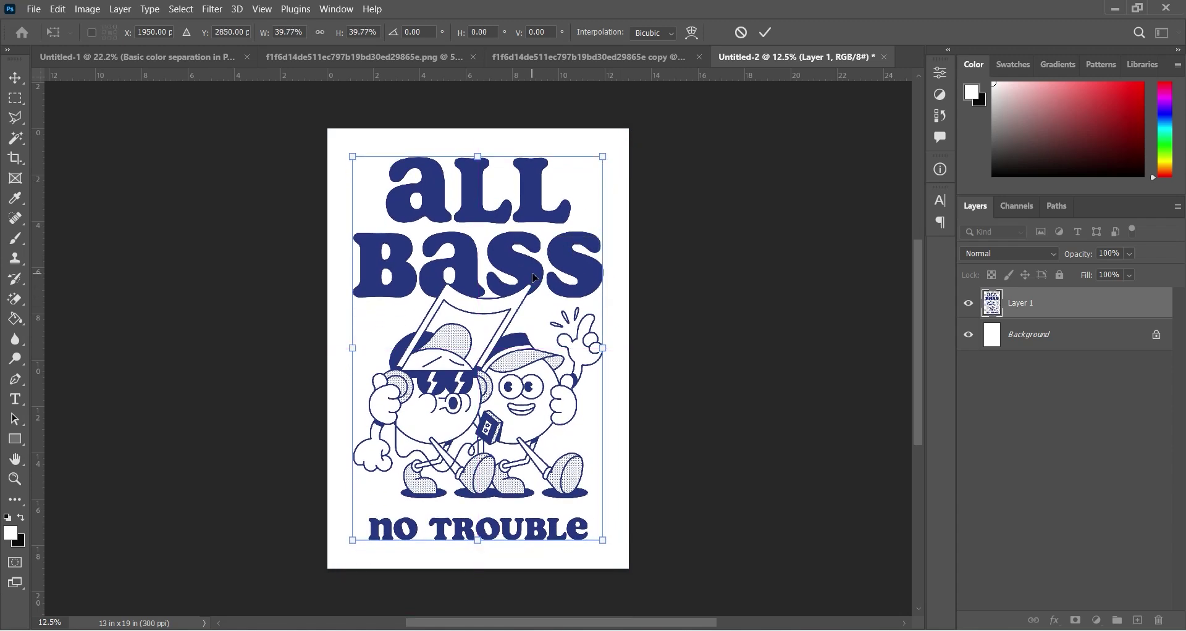
{"action": "key", "text": "Return"}
{"action": "double_click", "coordinate": [16, 459]}
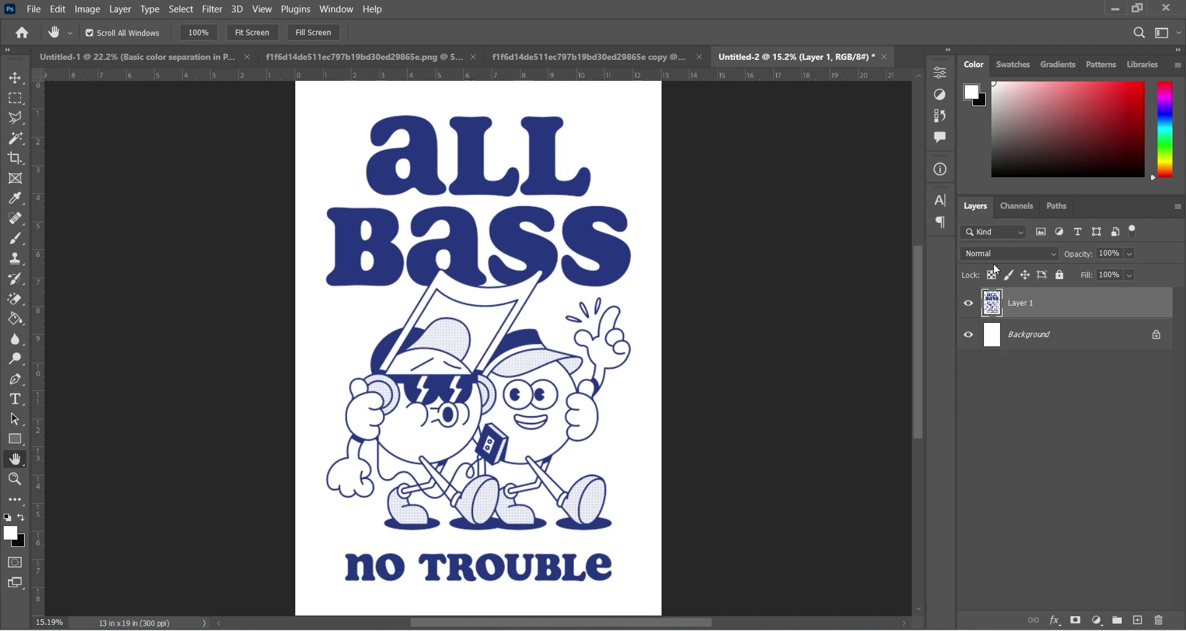
{"action": "left_click", "coordinate": [971, 304]}
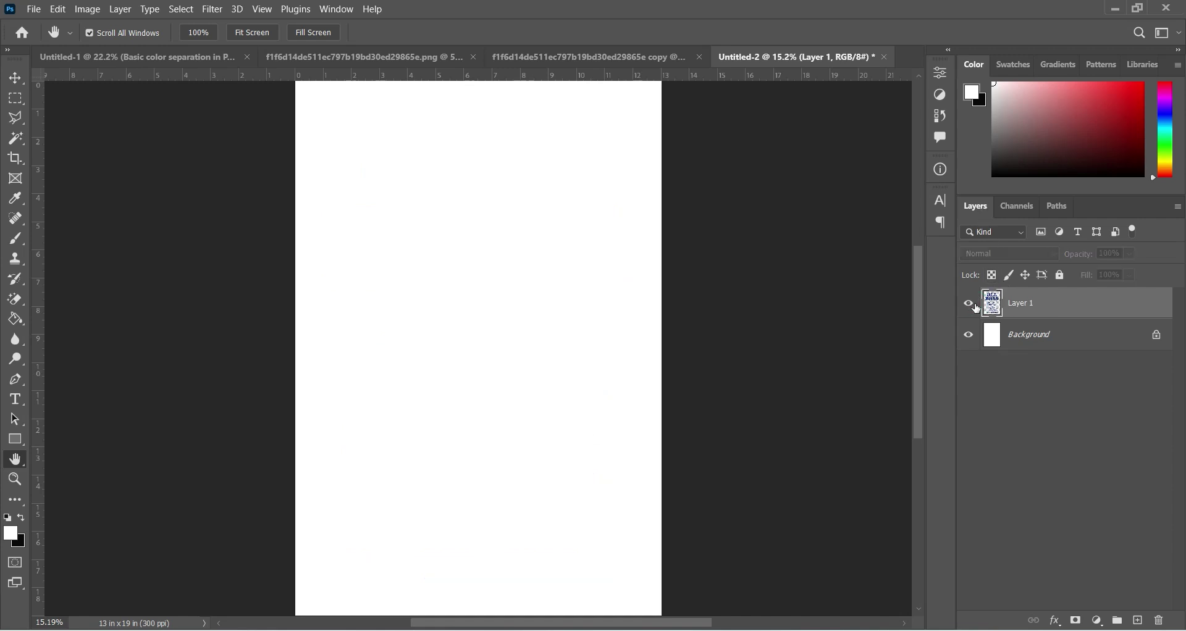
{"action": "left_click", "coordinate": [971, 304]}
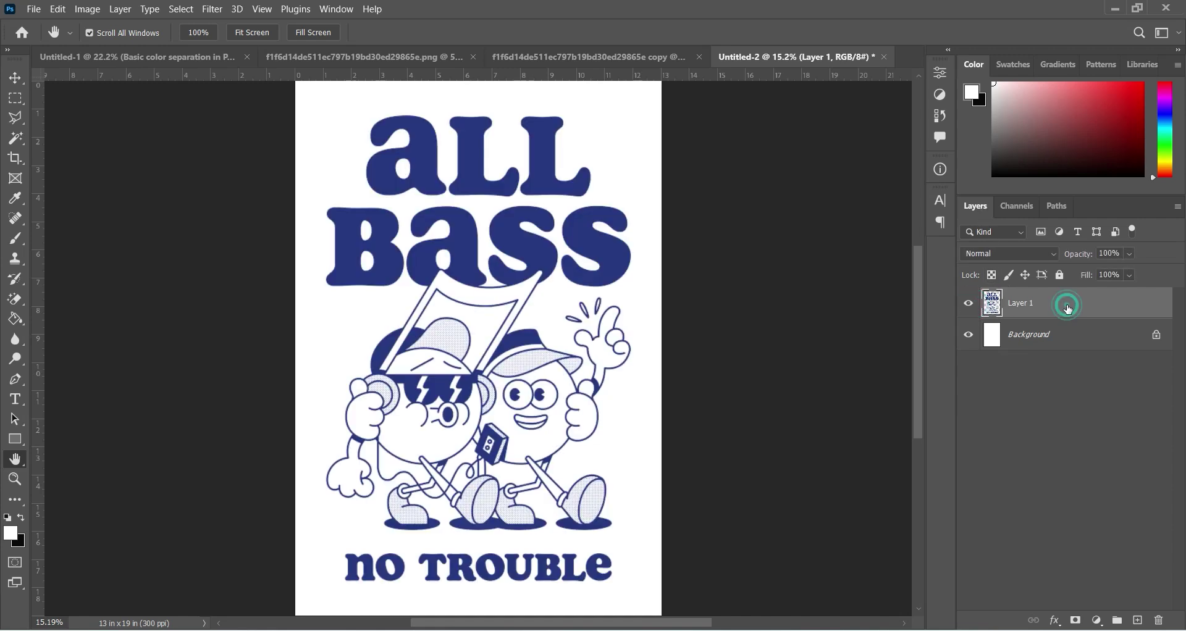
Apply a #000000 Color Overlay layer style to Layer 1, turning the blue artwork black
{"action": "double_click", "coordinate": [1068, 309]}
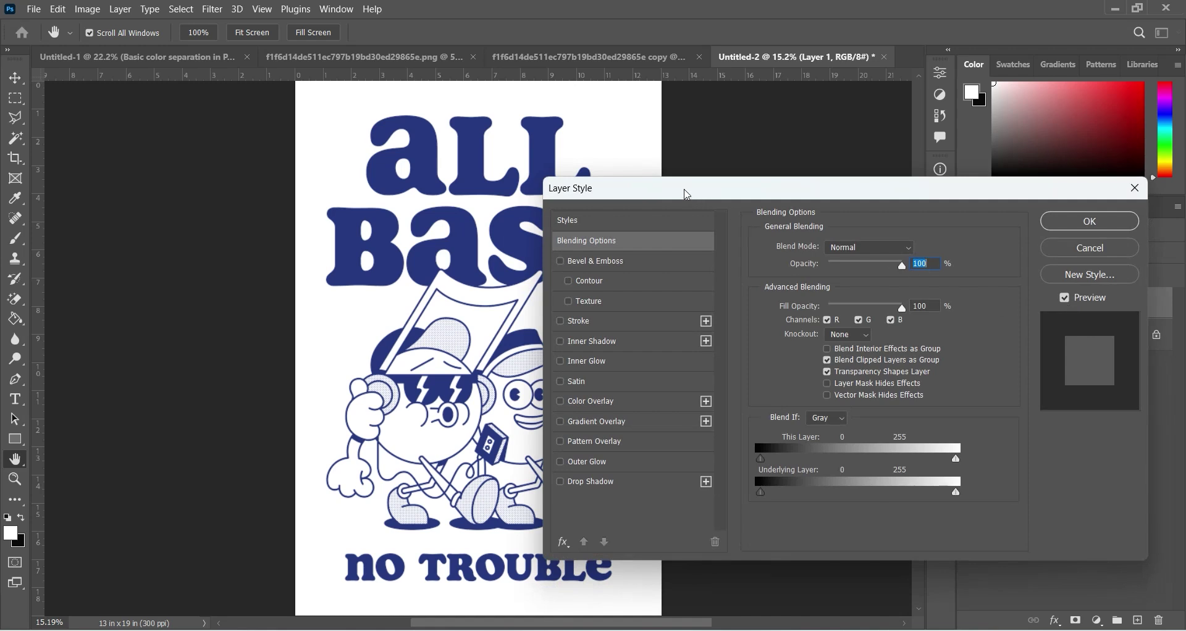
{"action": "left_click_drag", "start_coordinate": [682, 191], "coordinate": [716, 115]}
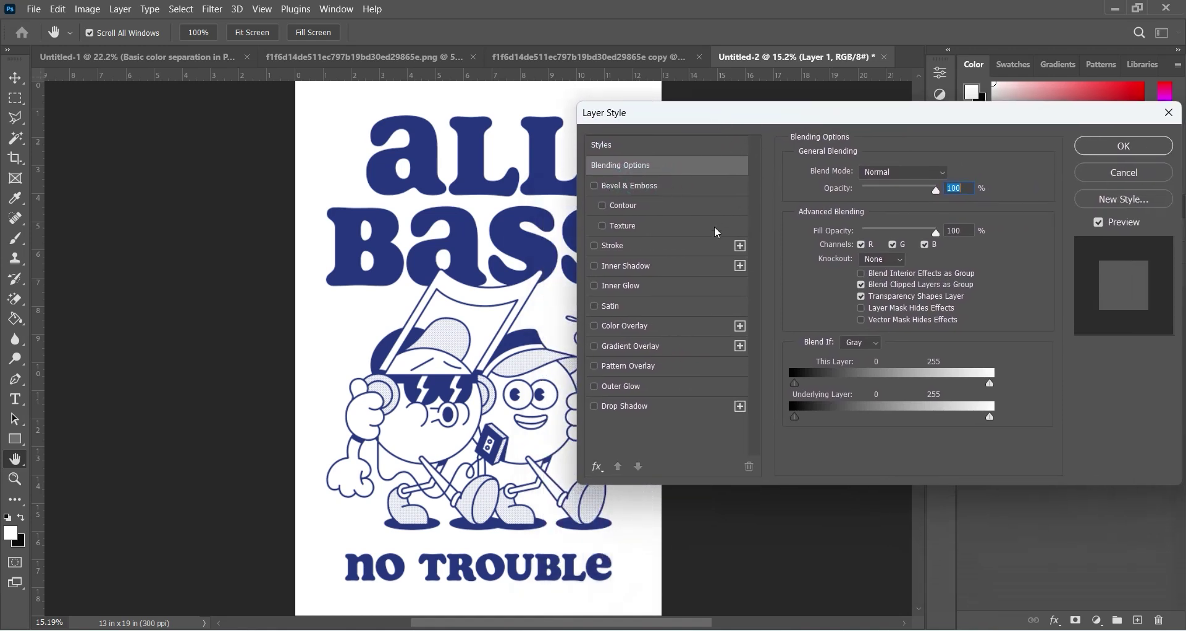
{"action": "left_click", "coordinate": [619, 328]}
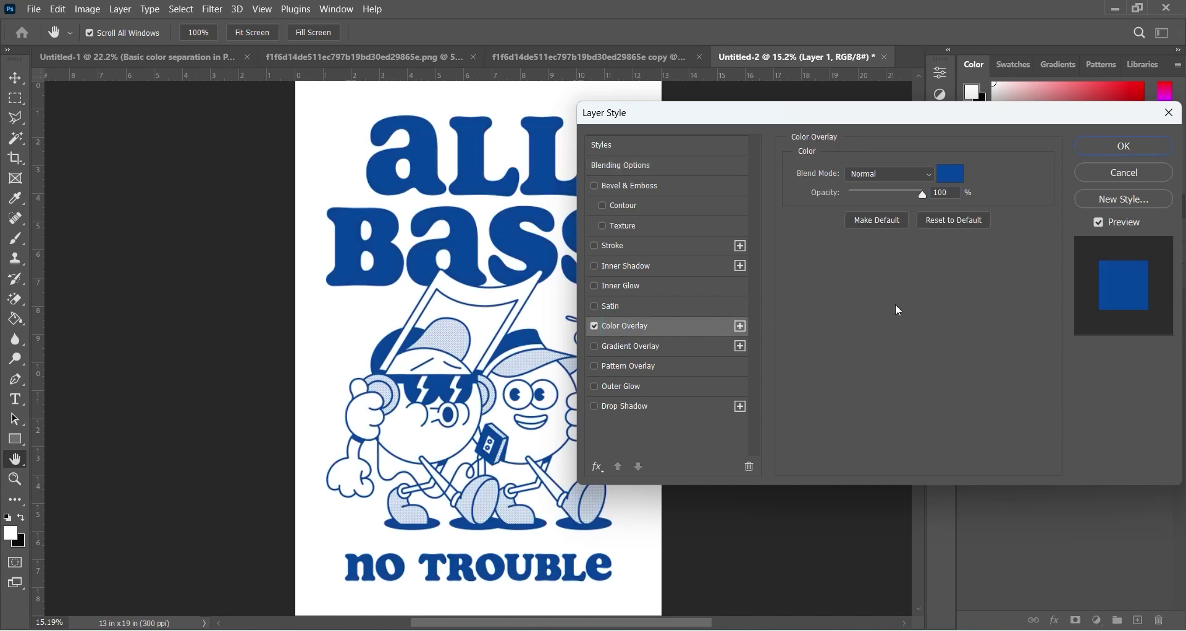
{"action": "left_click", "coordinate": [952, 175]}
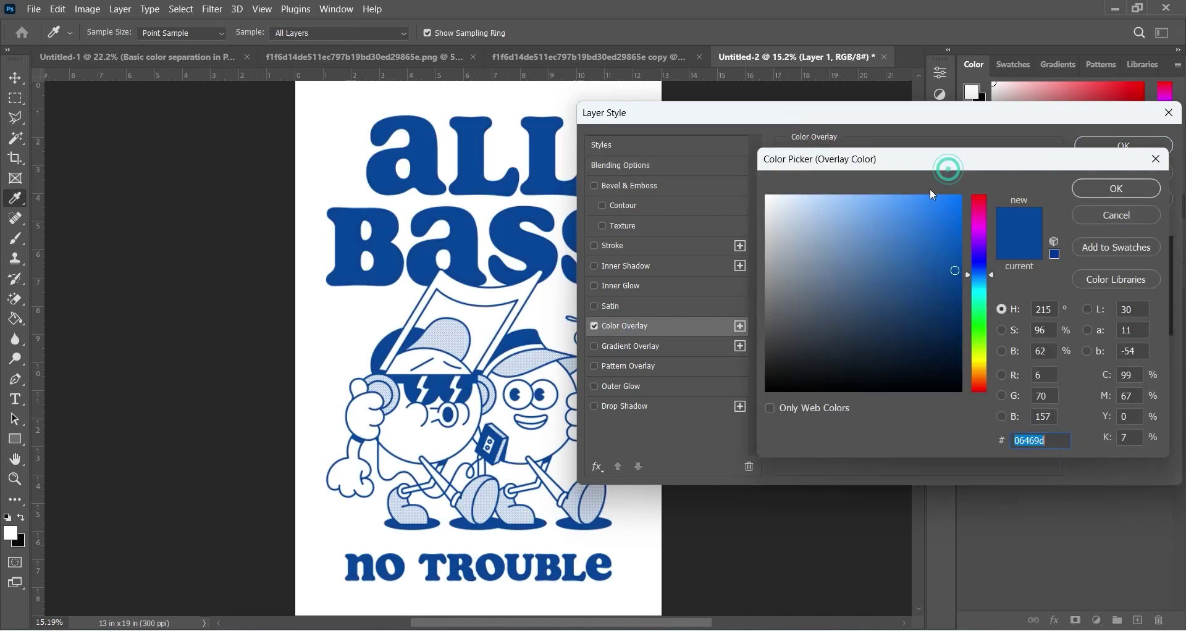
{"action": "left_click_drag", "start_coordinate": [852, 295], "coordinate": [716, 440]}
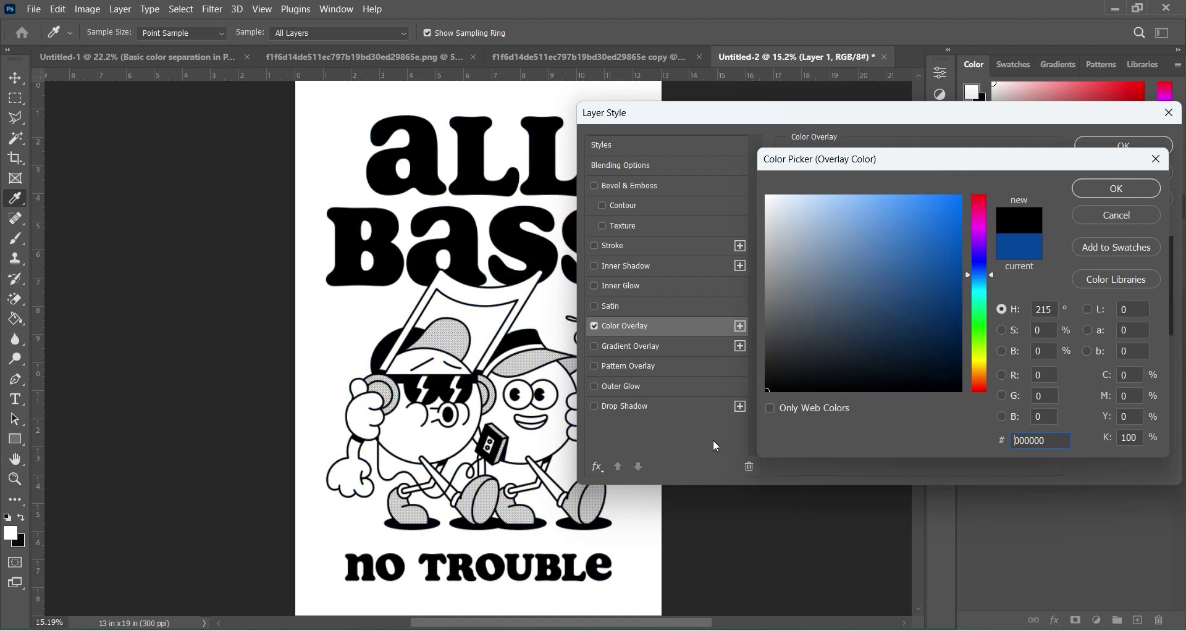
{"action": "left_click", "coordinate": [1090, 196]}
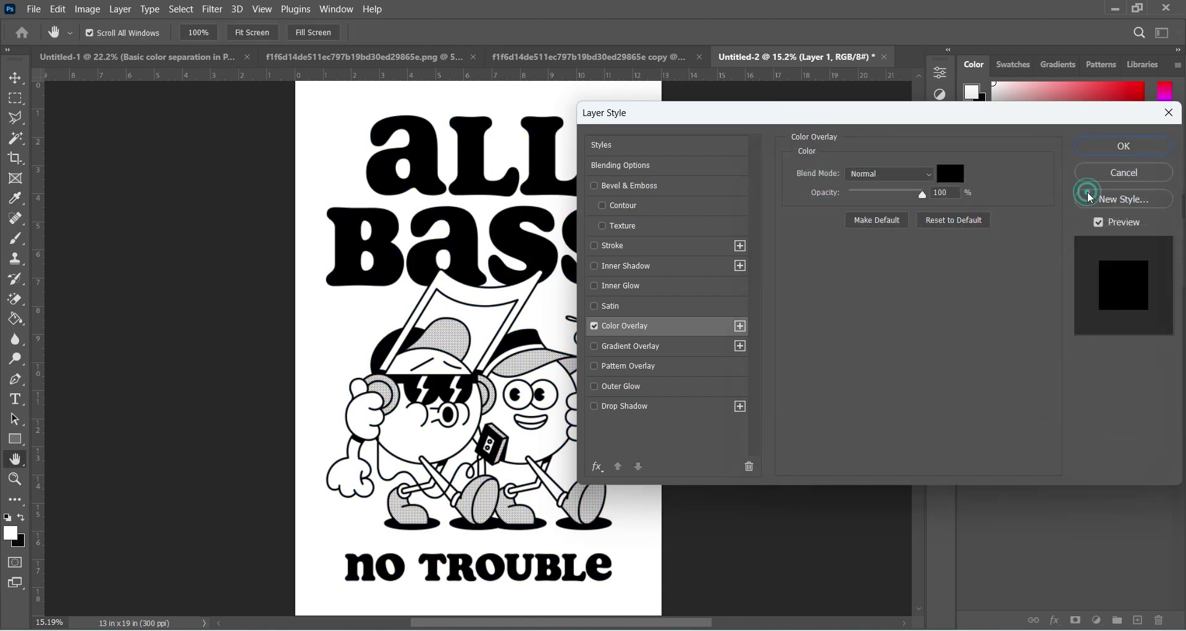
{"action": "left_click", "coordinate": [1119, 144]}
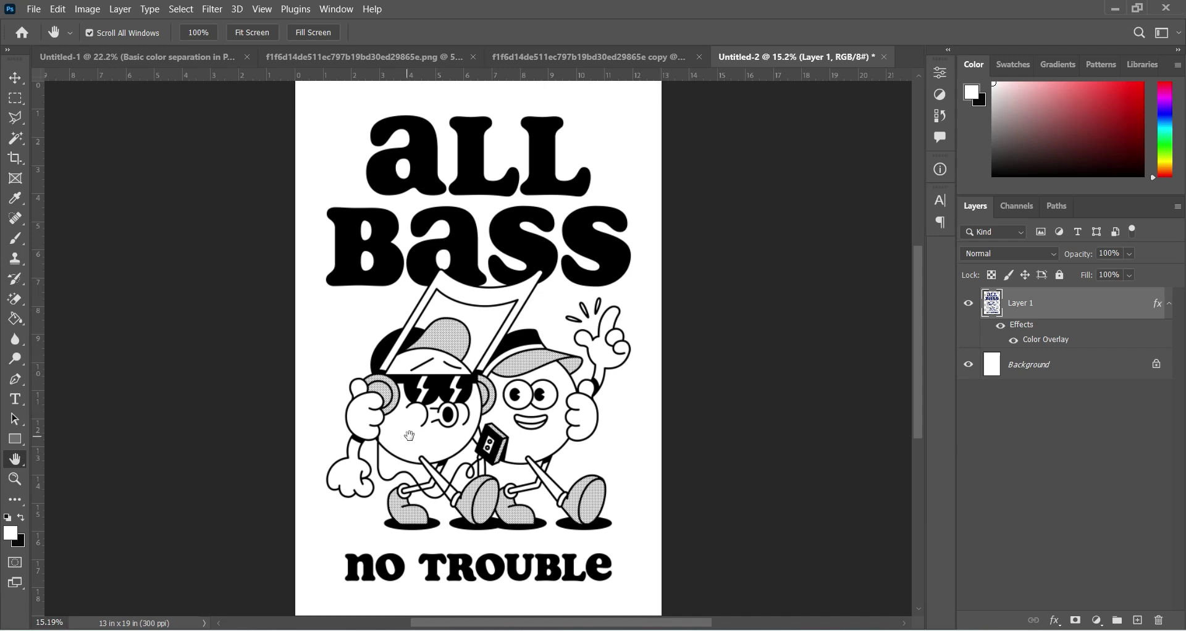
{"action": "key", "text": "v"}
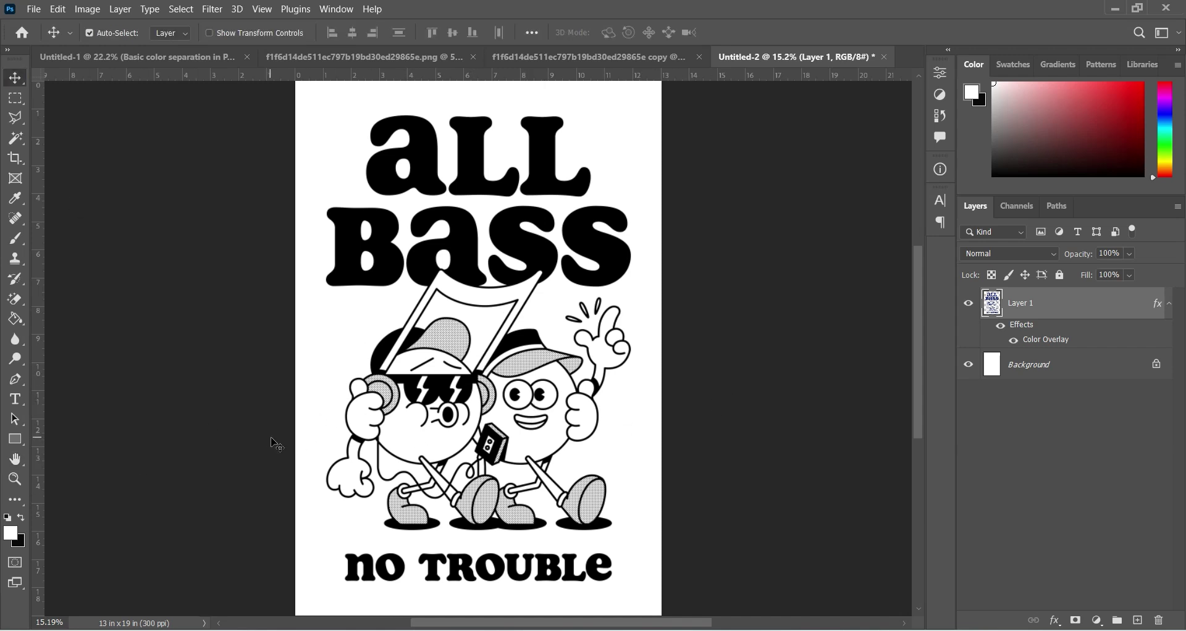
{"action": "left_click", "coordinate": [15, 478]}
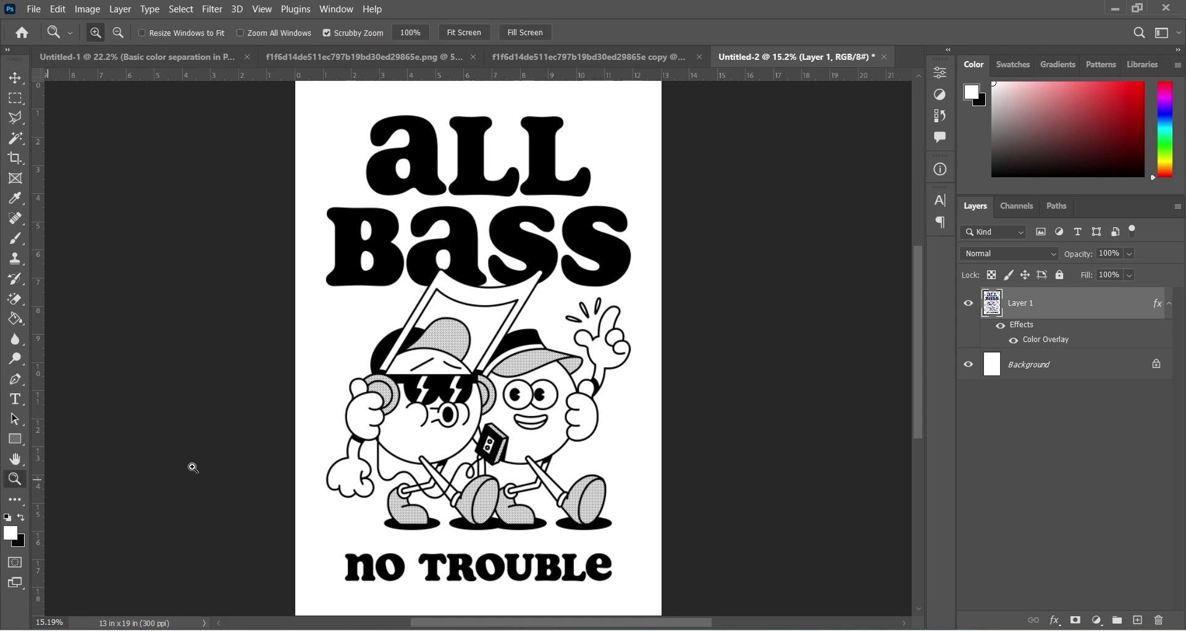
{"action": "left_click", "coordinate": [453, 269]}
{"action": "left_click", "coordinate": [453, 268]}
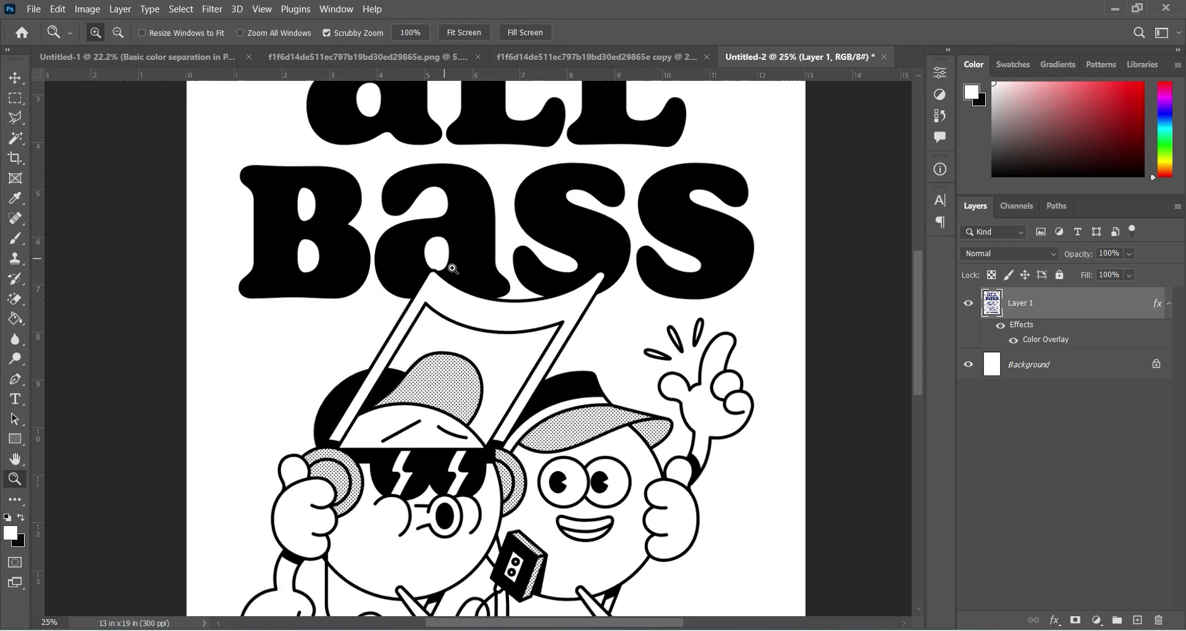
{"action": "left_click", "coordinate": [451, 266]}
{"action": "left_click", "coordinate": [466, 386]}
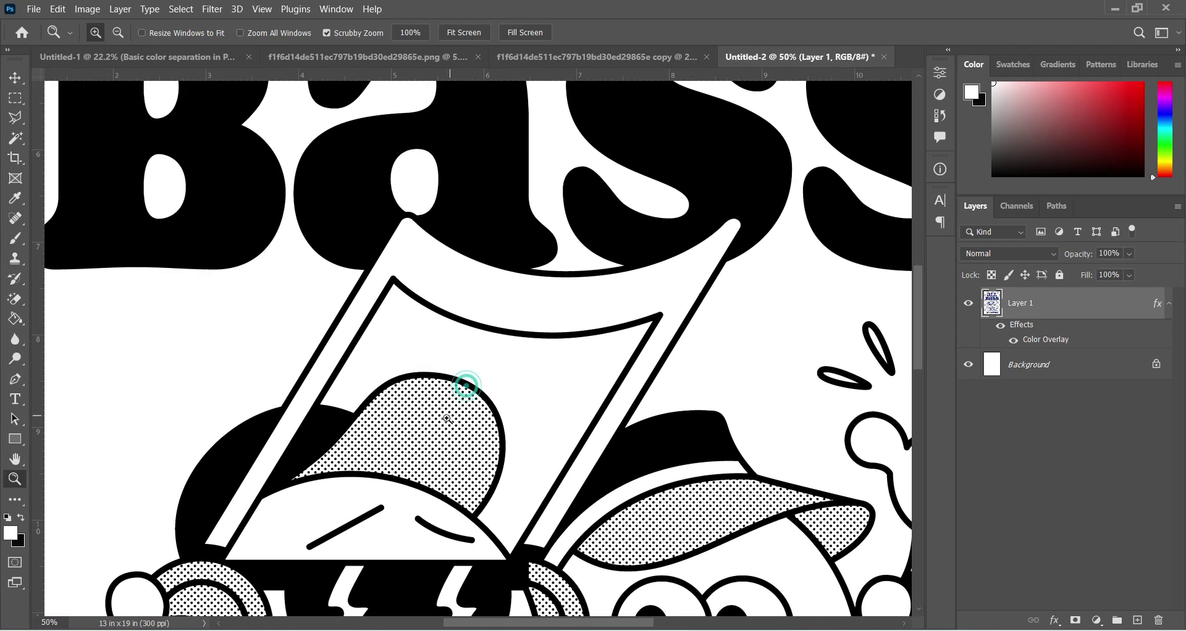
{"action": "double_click", "coordinate": [17, 460]}
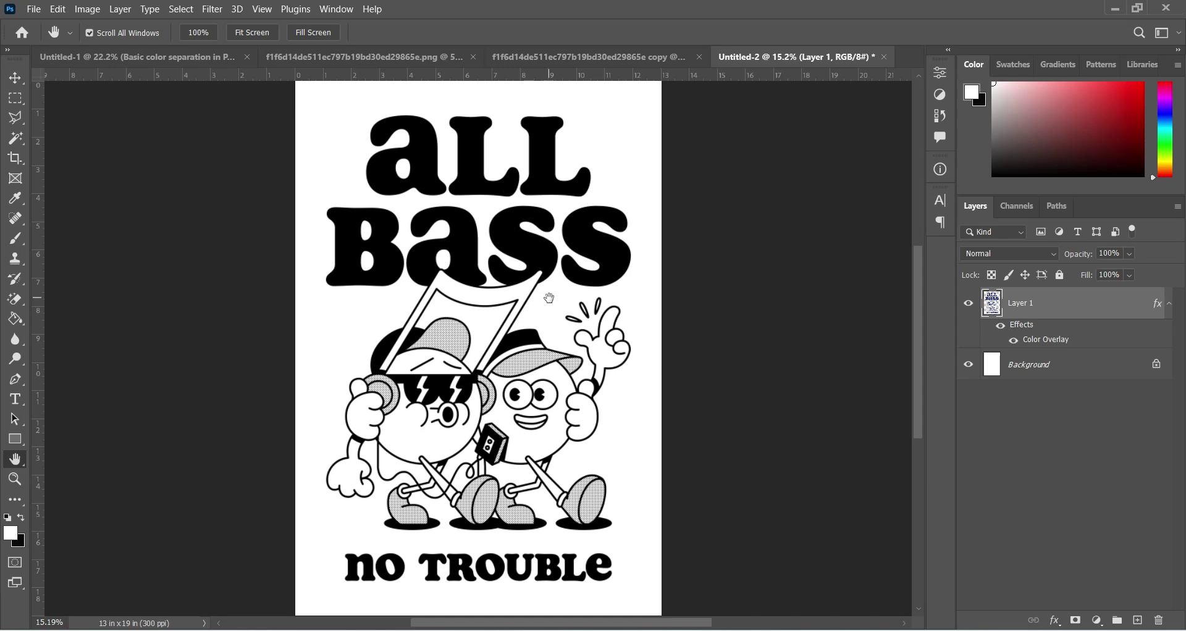
{"action": "key", "text": "v"}
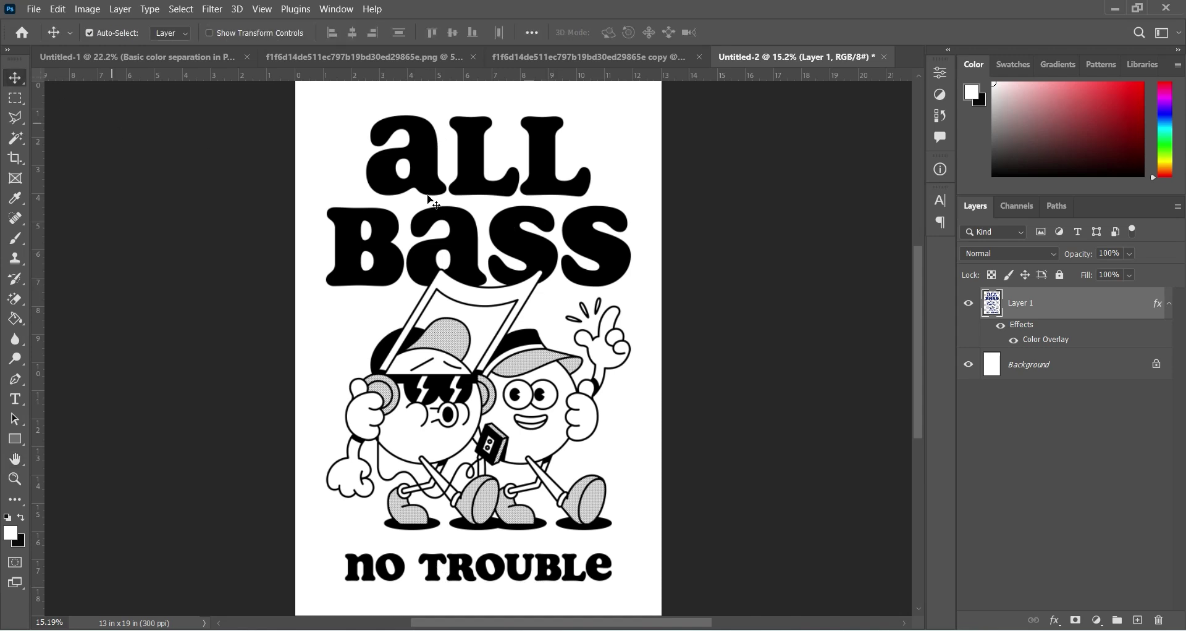
{"action": "left_click", "coordinate": [451, 55]}
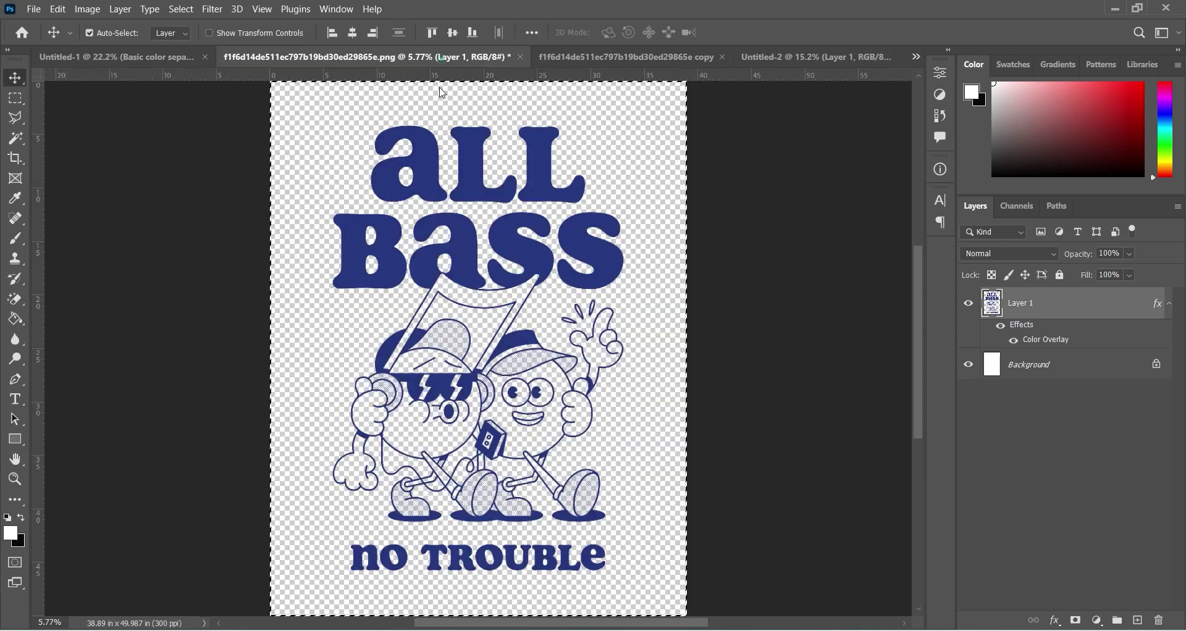
{"action": "key", "text": "ctrl+d"}
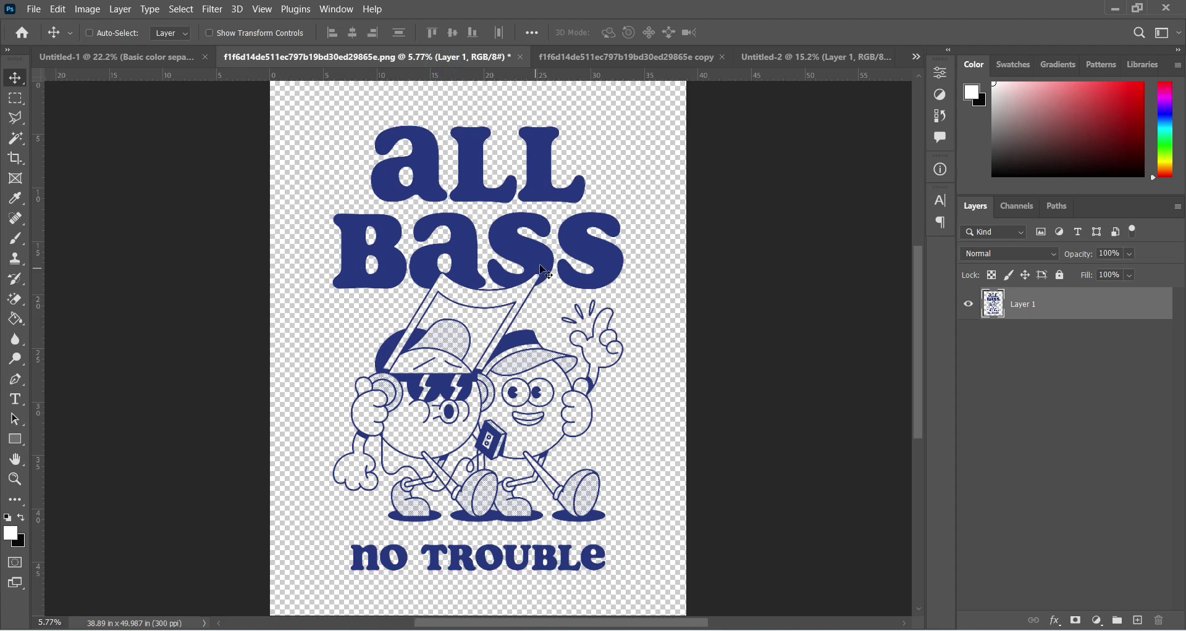
{"action": "left_click", "coordinate": [797, 56]}
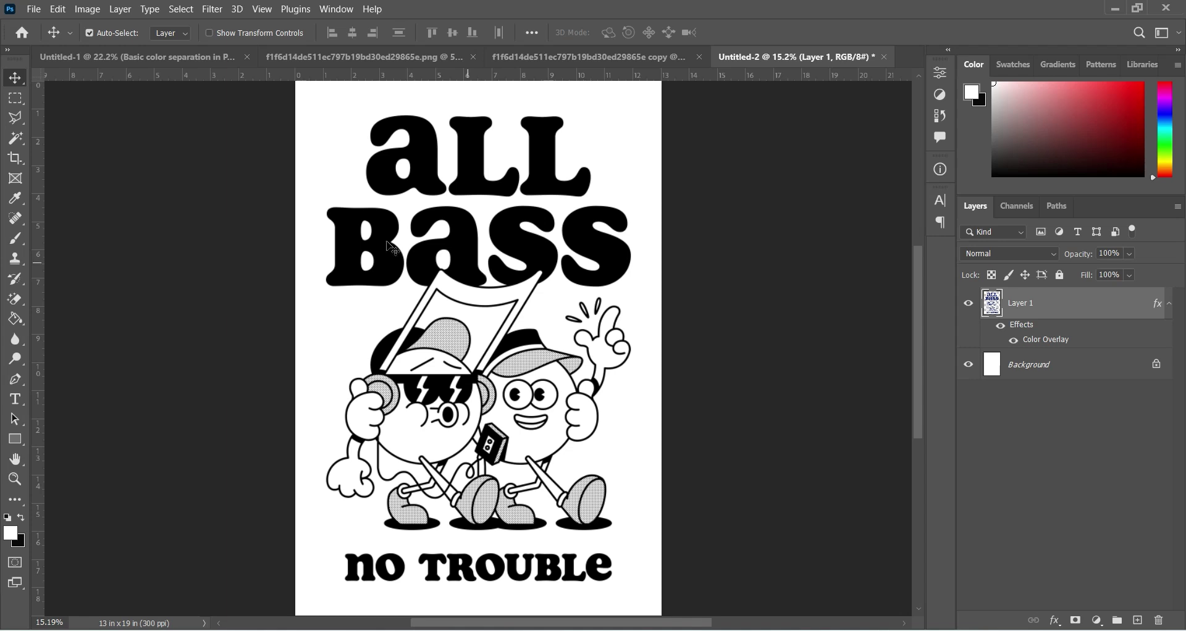
Open the Canon iX6700 series printer properties via File > Print's Print Settings
{"action": "left_click", "coordinate": [33, 9]}
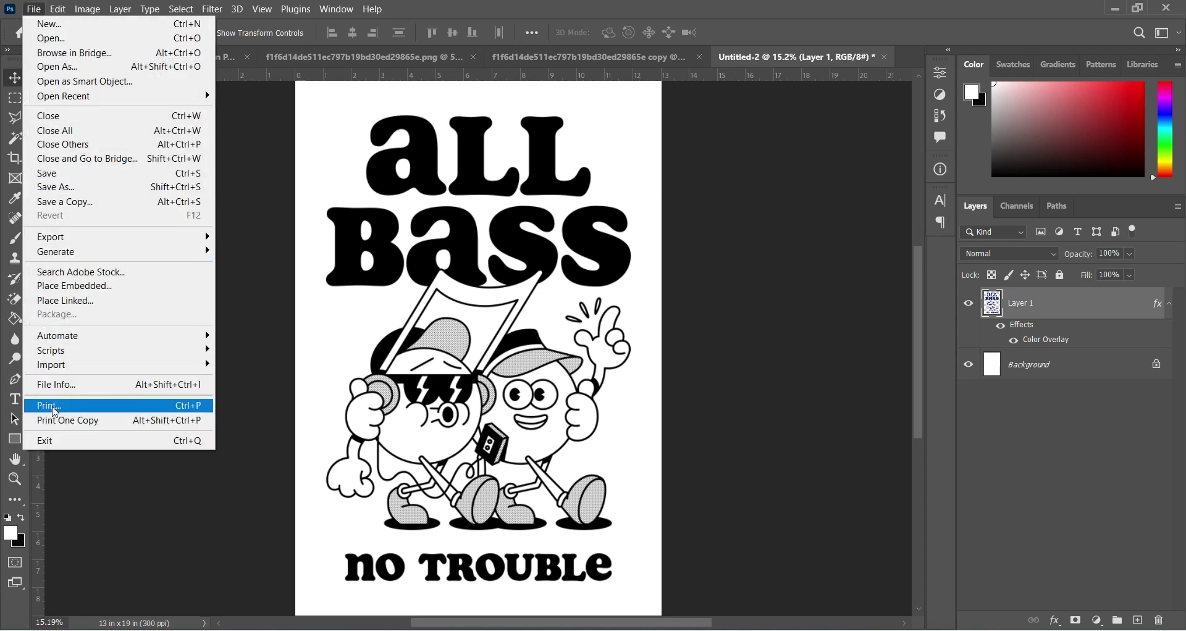
{"action": "left_click", "coordinate": [54, 408]}
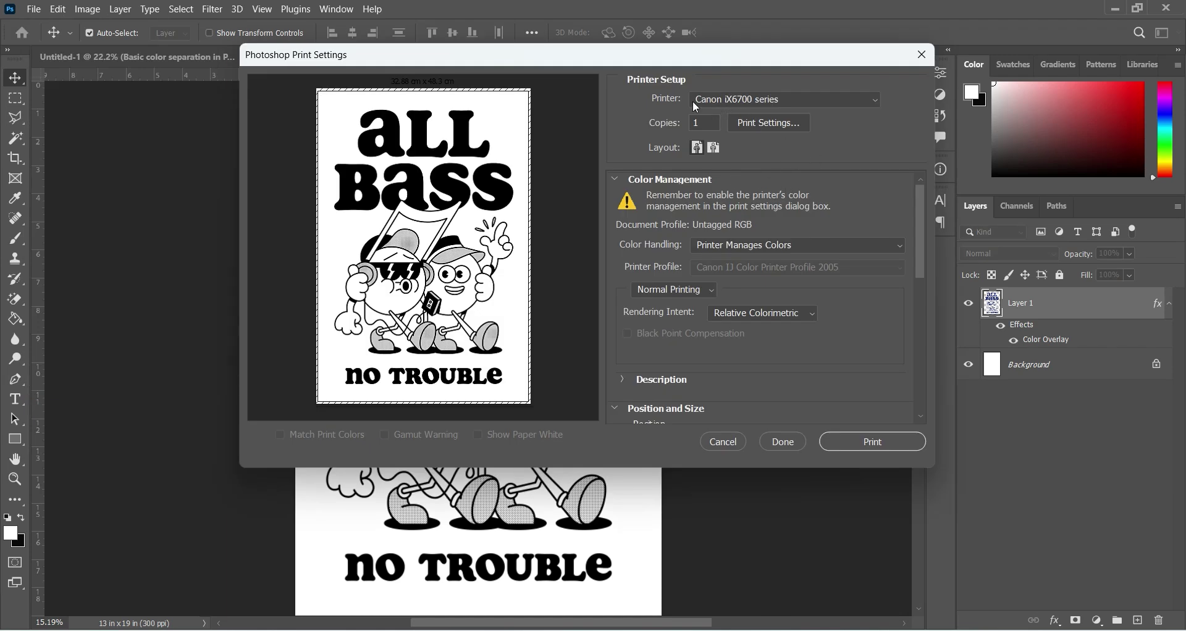
{"action": "left_click", "coordinate": [764, 129]}
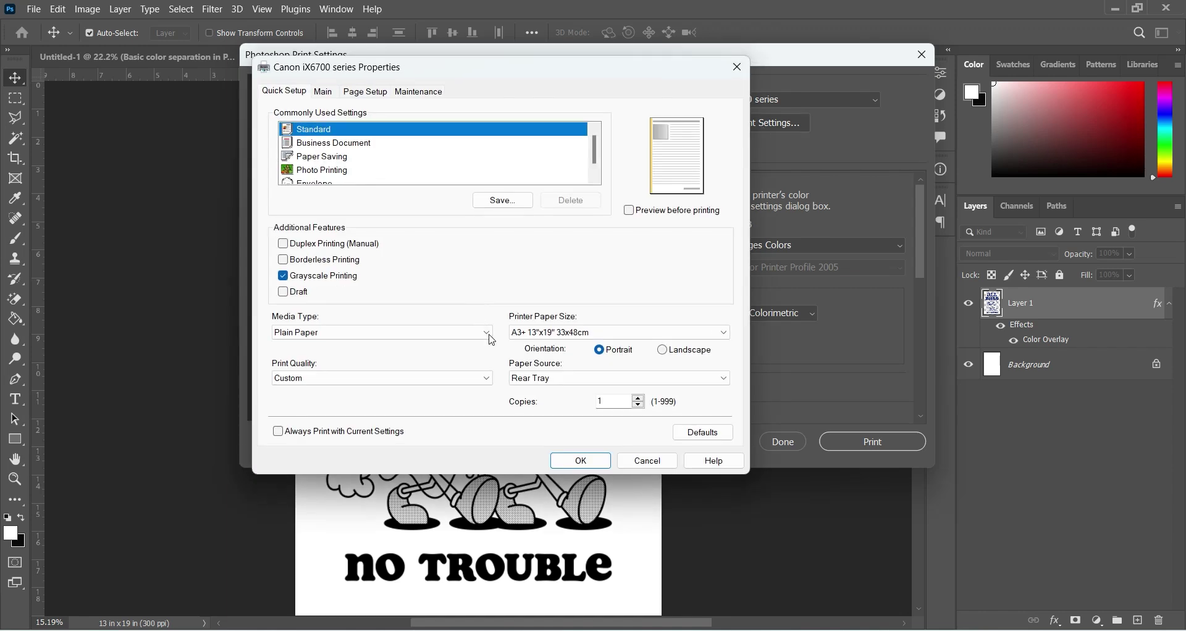
Keep A3+ 13"x19" paper with Grayscale Printing on, then show the Main quality settings
{"action": "left_click", "coordinate": [555, 331]}
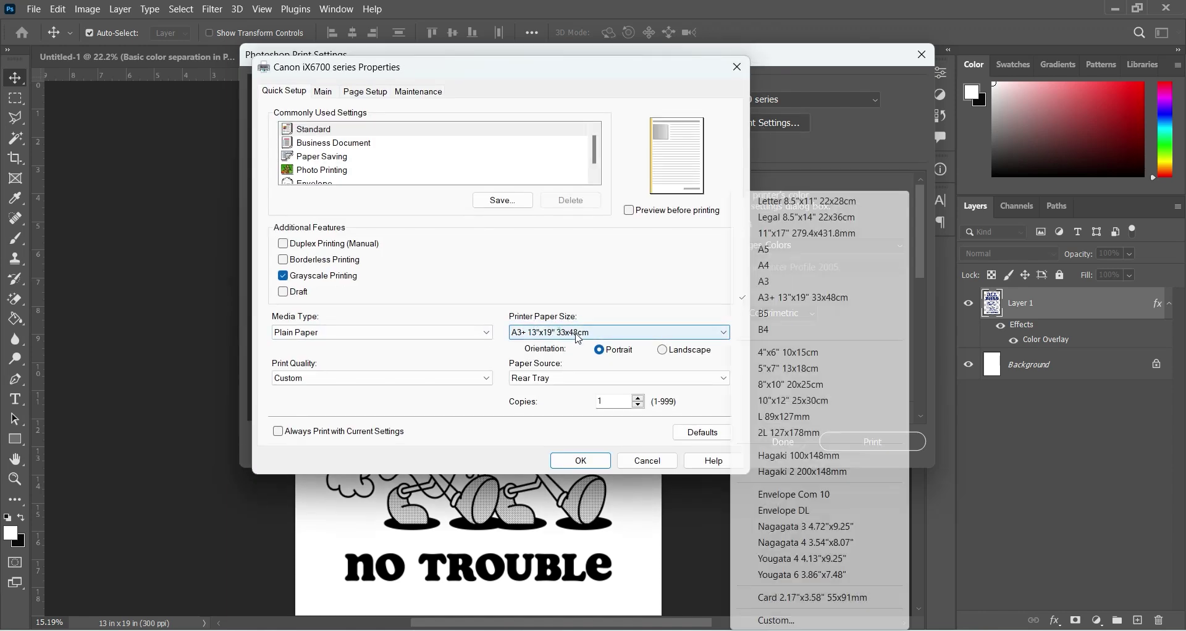
{"action": "left_click", "coordinate": [784, 301]}
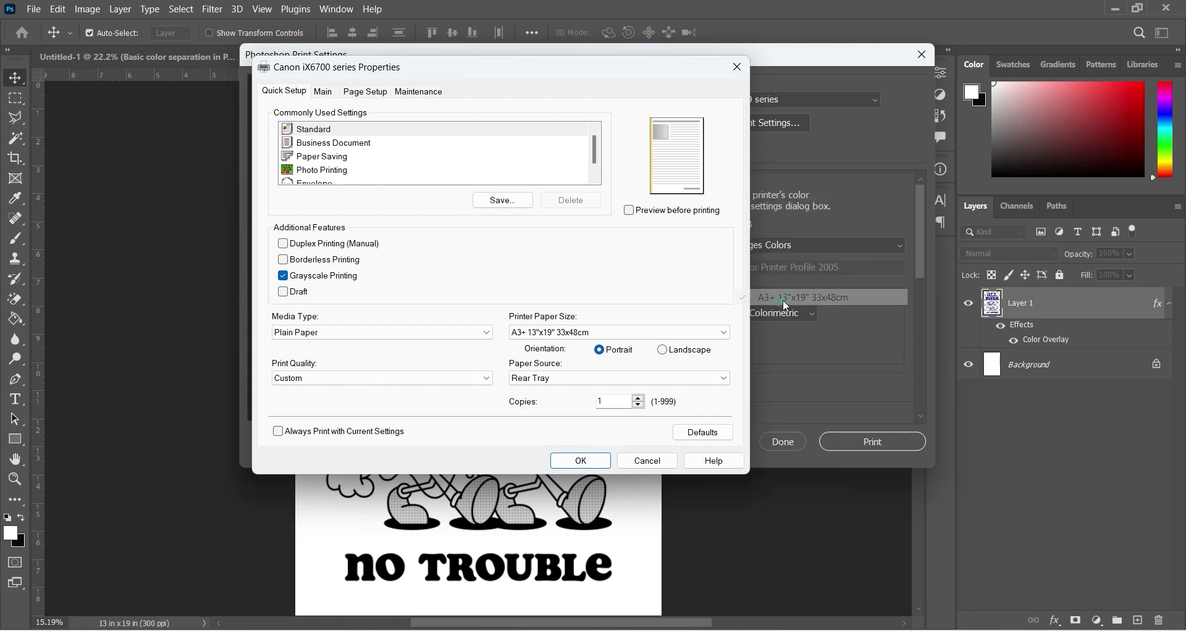
{"action": "left_click", "coordinate": [284, 278]}
{"action": "left_click", "coordinate": [284, 278]}
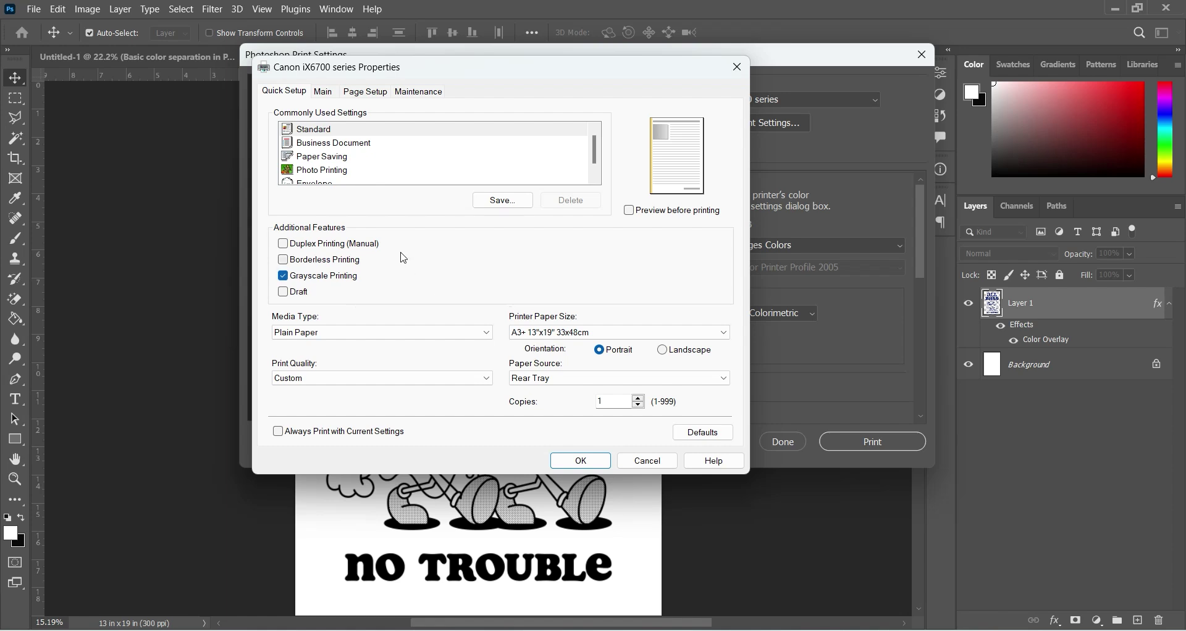
{"action": "left_click", "coordinate": [323, 94]}
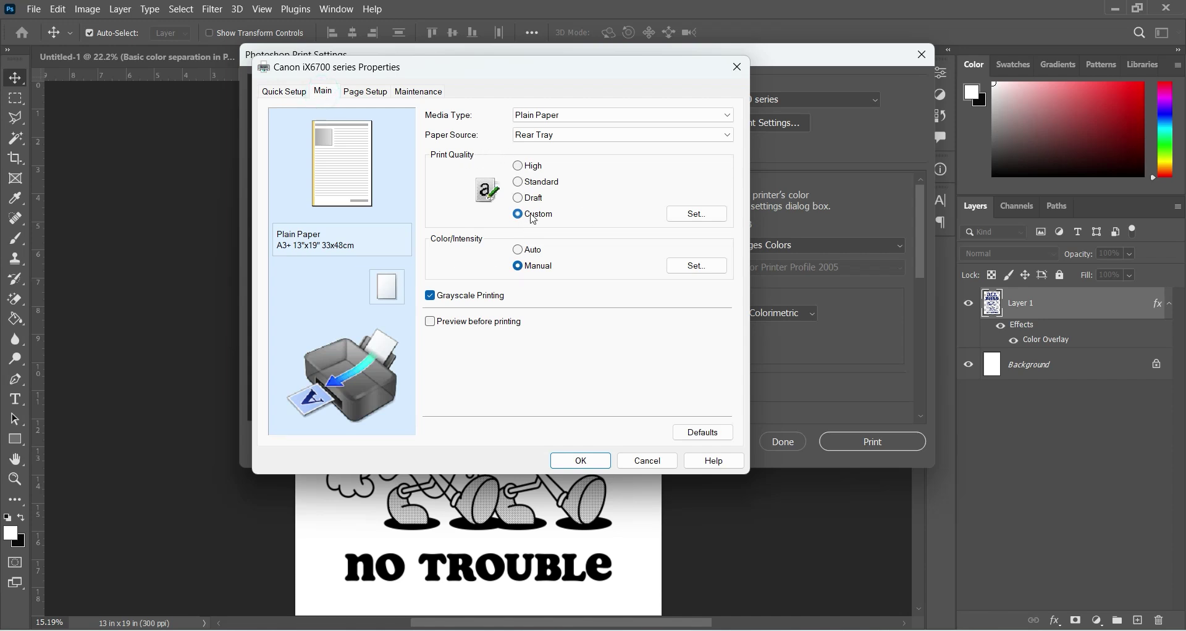
Try custom print quality Standard 3, then leave it at High 2
{"action": "left_click", "coordinate": [682, 217]}
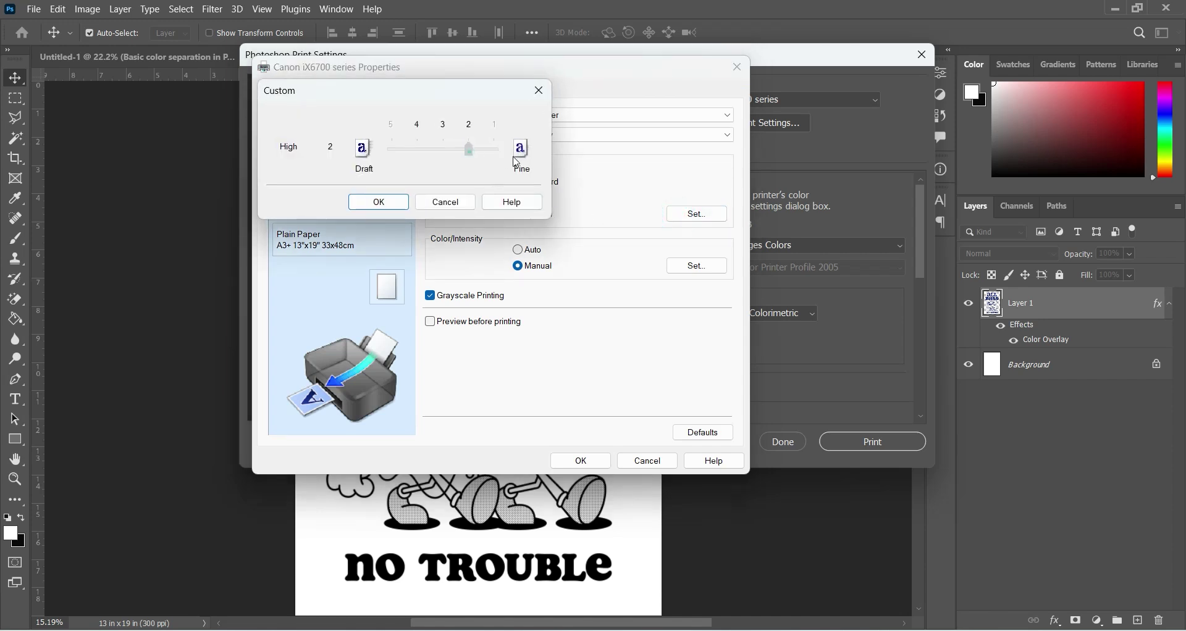
{"action": "mouse_move", "coordinate": [463, 149]}
{"action": "left_mouse_down"}
{"action": "mouse_move", "coordinate": [451, 156]}
{"action": "mouse_move", "coordinate": [467, 149]}
{"action": "left_mouse_up"}
{"action": "left_click", "coordinate": [379, 202]}
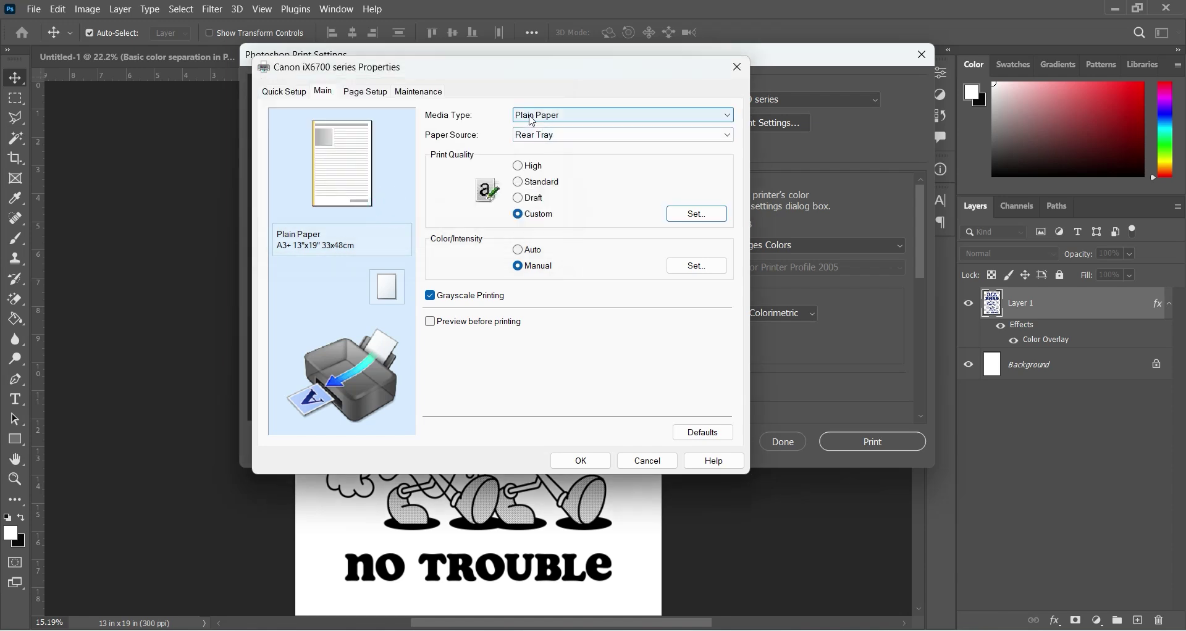
Test Photo Paper Pro Platinum media with custom quality level 1 (Fine)
{"action": "left_click", "coordinate": [557, 117]}
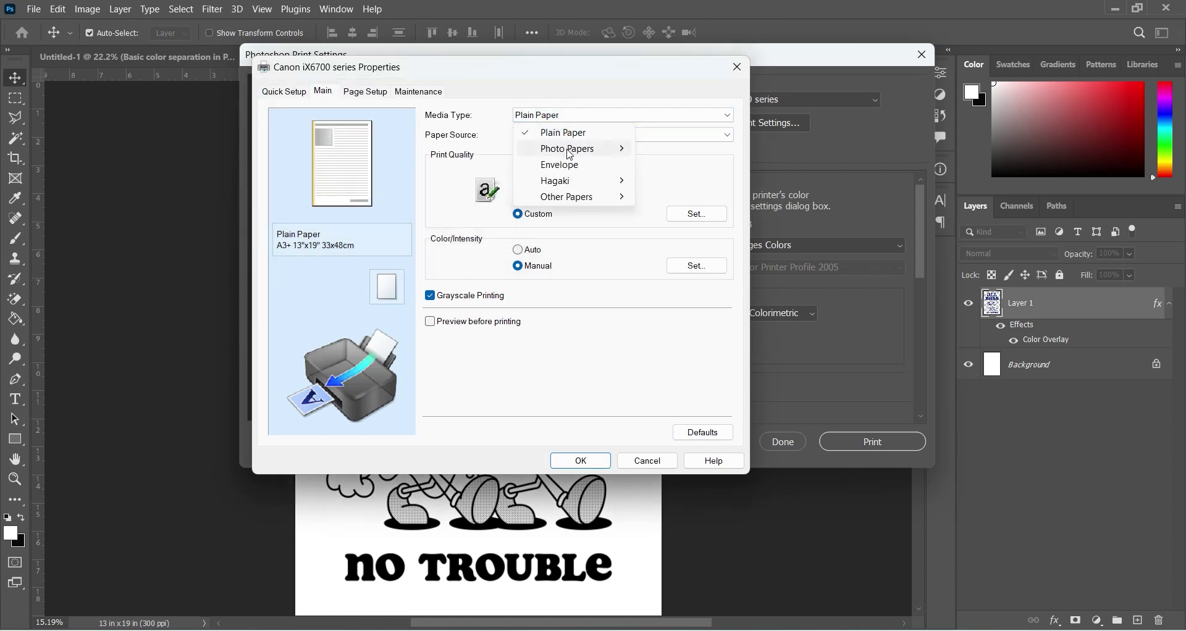
{"action": "mouse_move", "coordinate": [621, 150]}
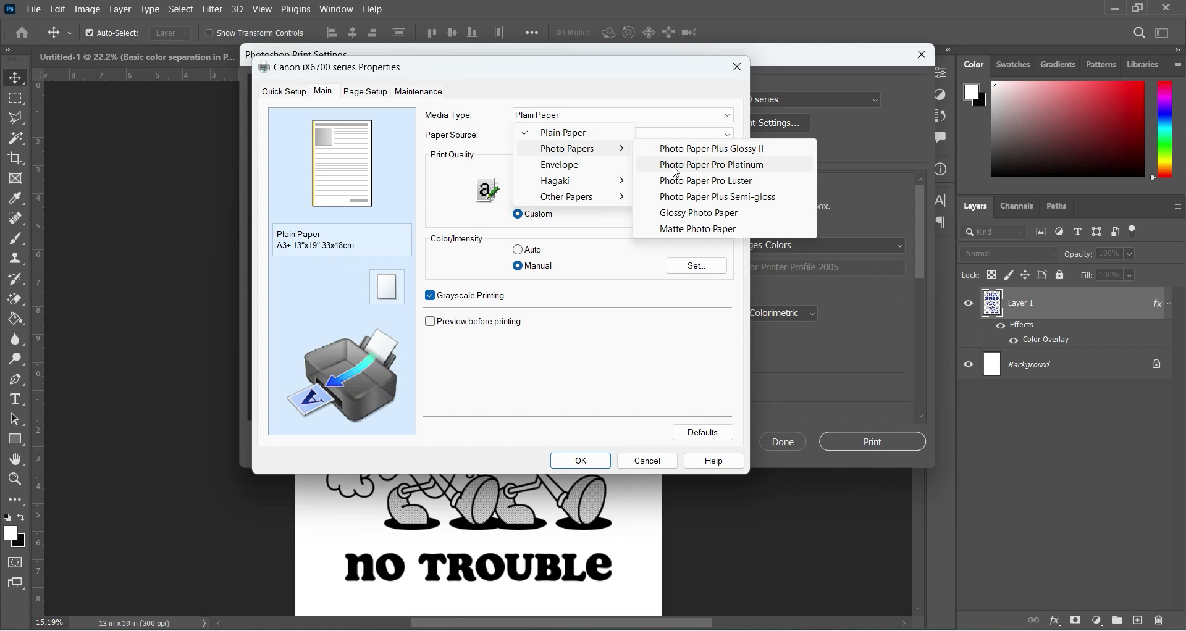
{"action": "left_click", "coordinate": [717, 172]}
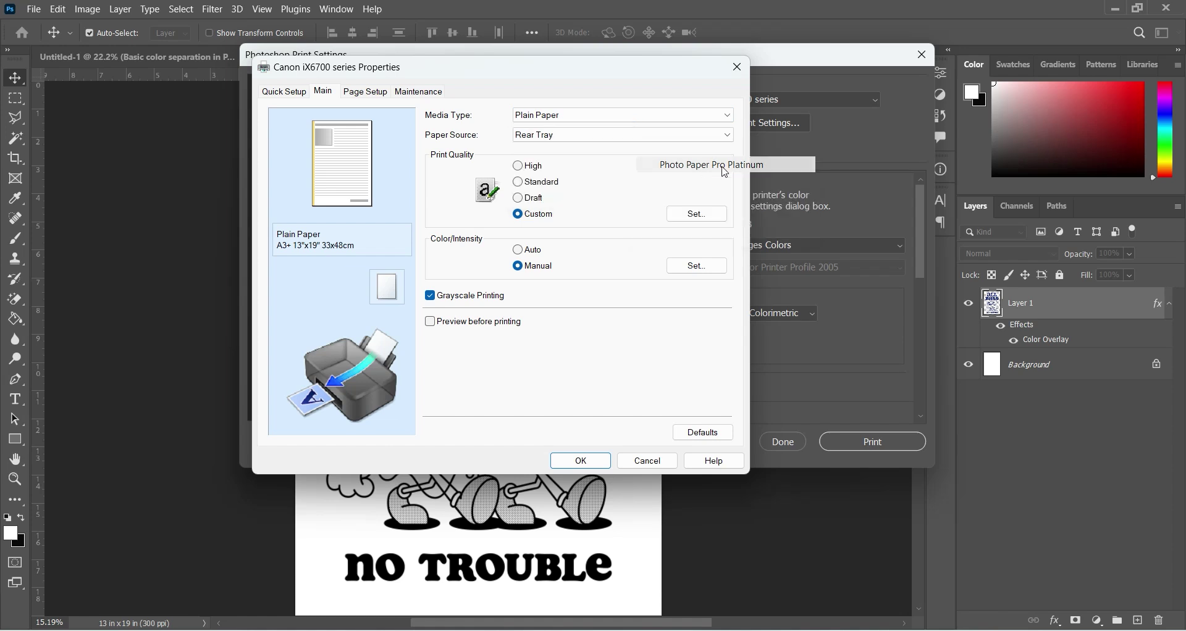
{"action": "left_click", "coordinate": [679, 221]}
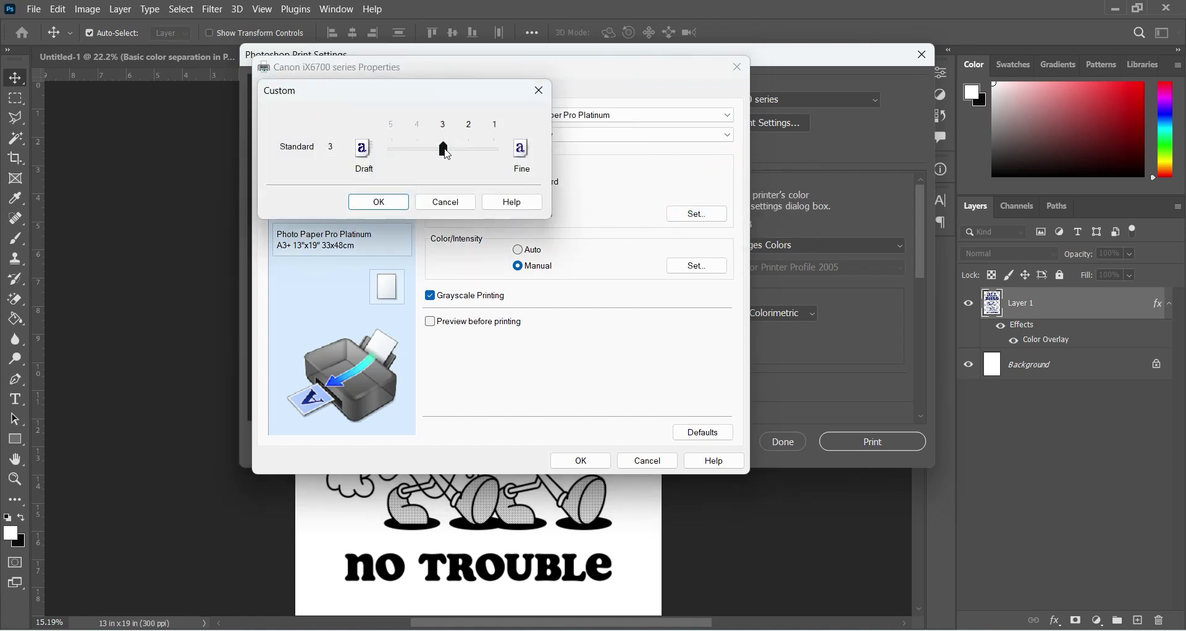
{"action": "left_click_drag", "start_coordinate": [443, 149], "coordinate": [494, 149]}
{"action": "left_click", "coordinate": [379, 202]}
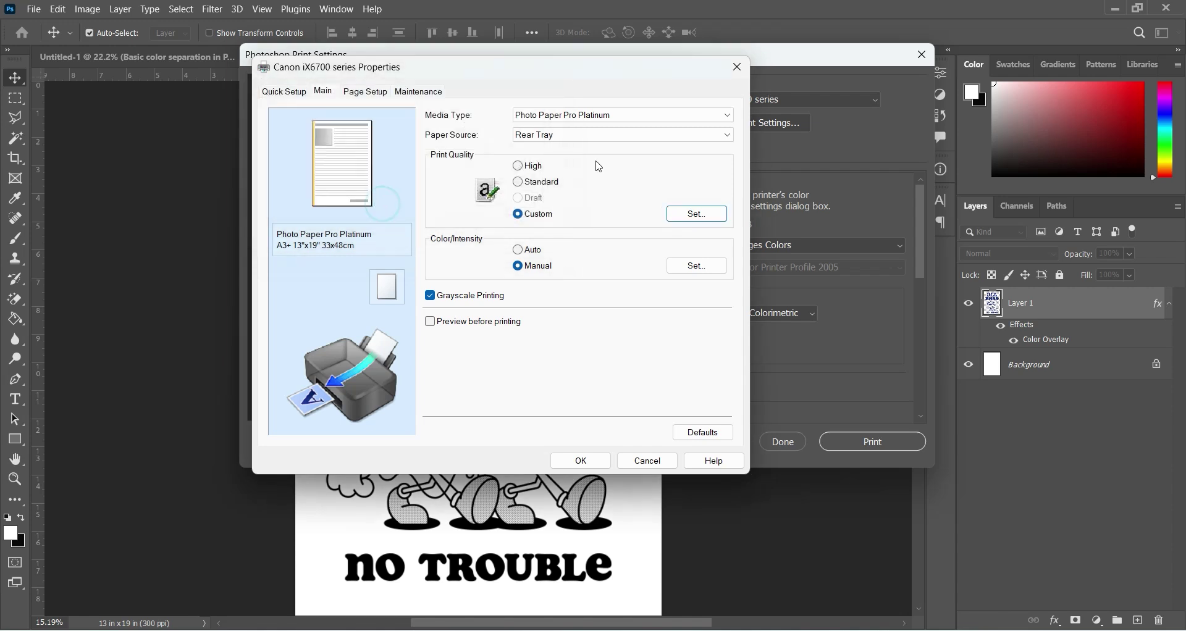
Switch media type between Plain Paper and Photo Paper Pro Platinum, settling on Plain Paper
{"action": "left_click", "coordinate": [598, 116]}
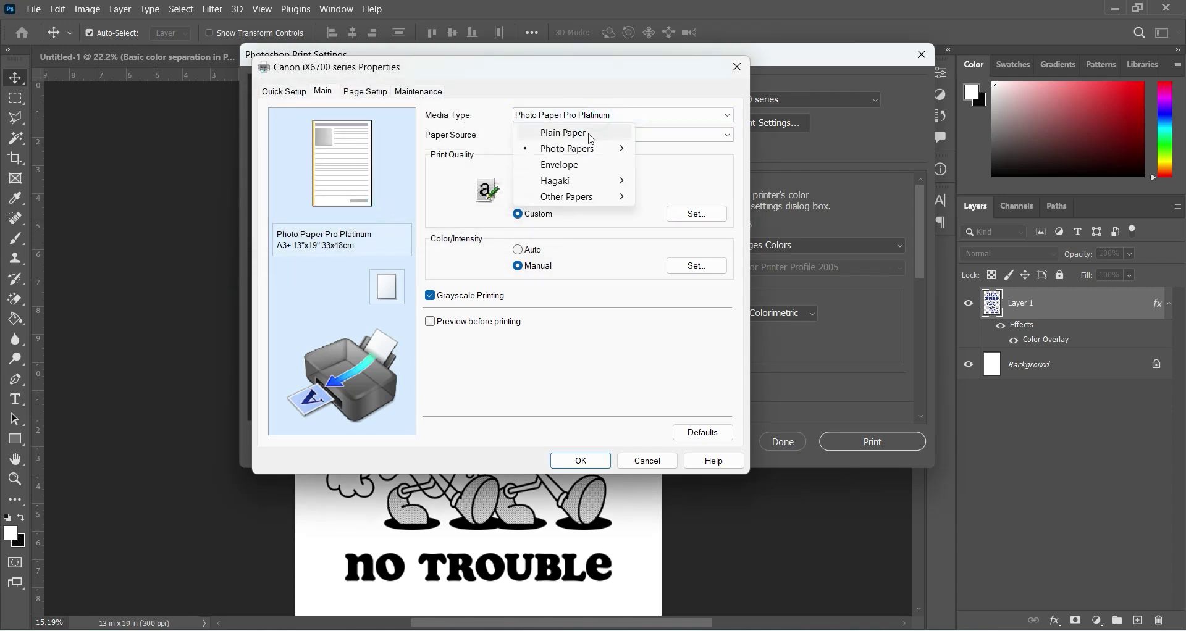
{"action": "left_click", "coordinate": [592, 136]}
{"action": "left_click", "coordinate": [595, 115]}
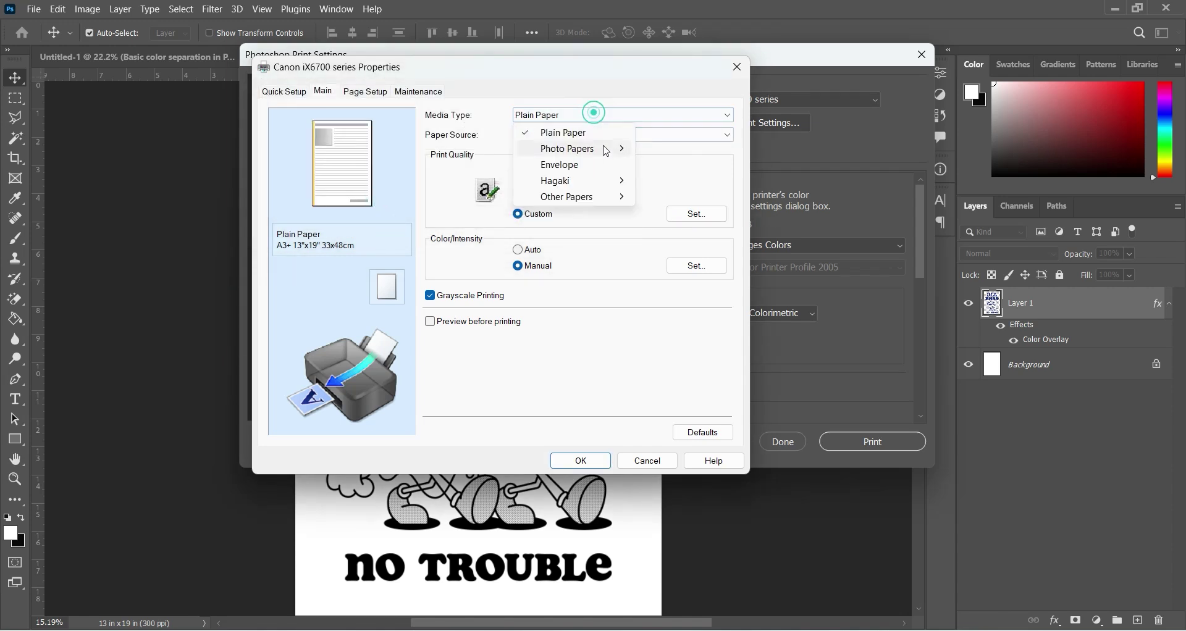
{"action": "left_click", "coordinate": [604, 149]}
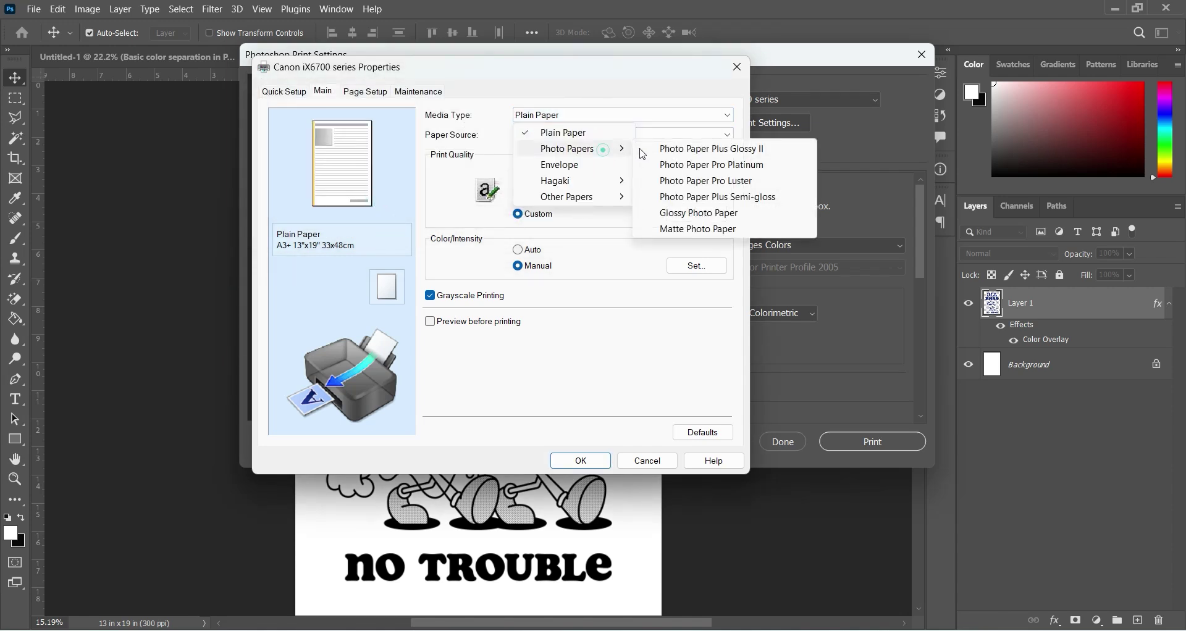
{"action": "left_click", "coordinate": [681, 166]}
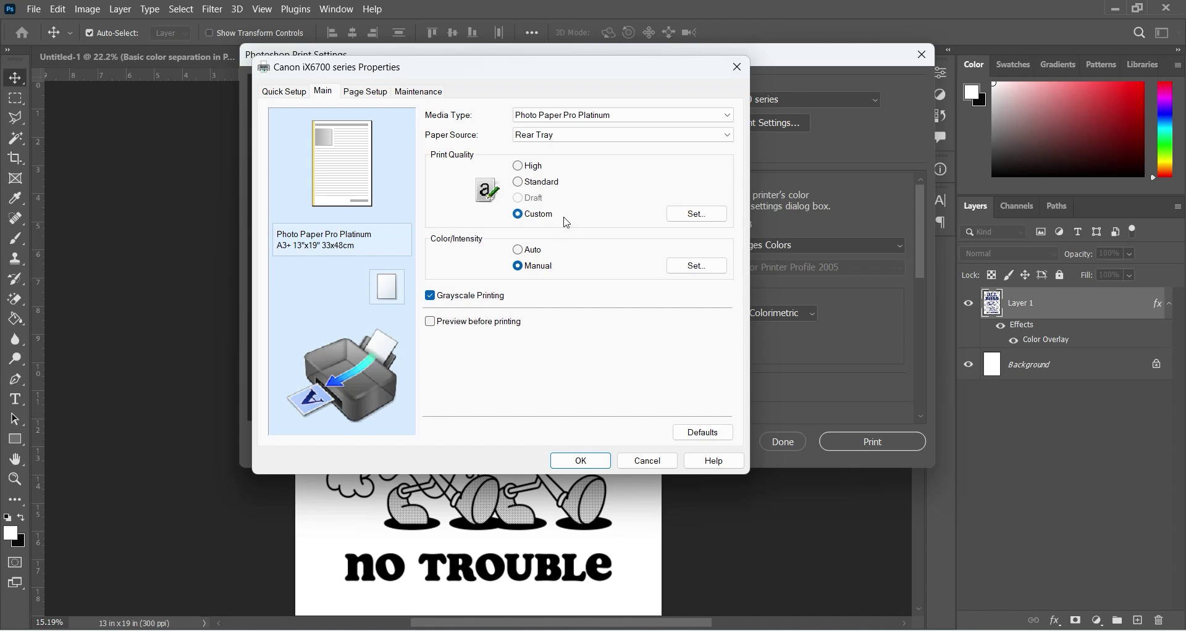
{"action": "left_click", "coordinate": [588, 121]}
{"action": "left_click", "coordinate": [576, 132]}
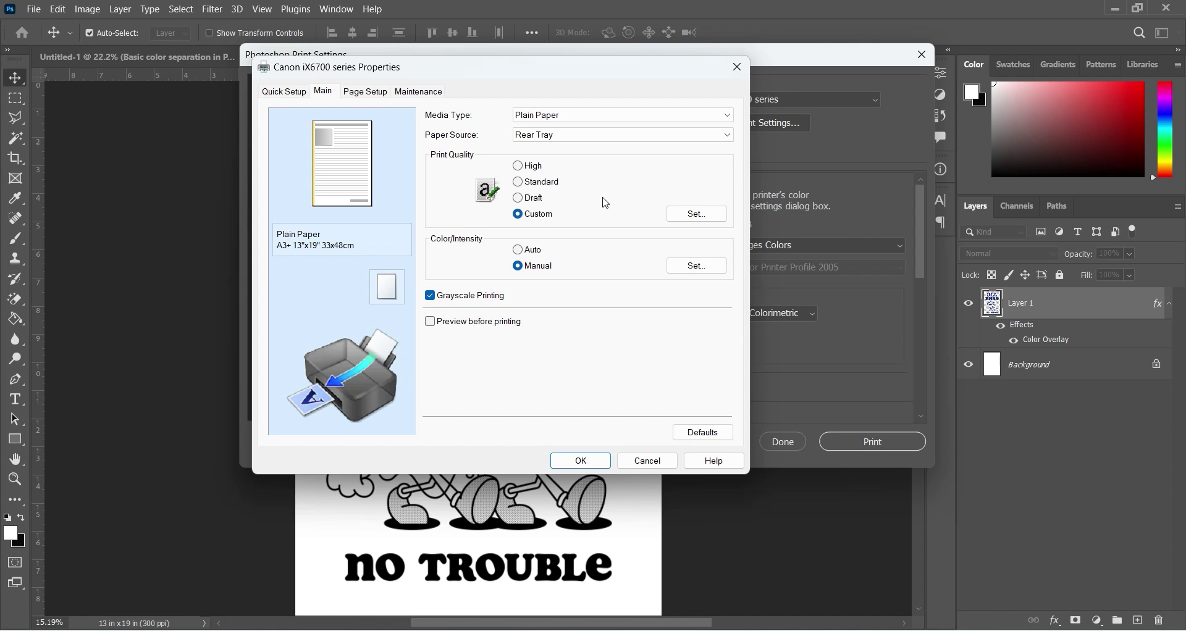
Set custom print quality to High (2) and bring up the manual intensity and contrast adjustments
{"action": "left_click", "coordinate": [691, 210]}
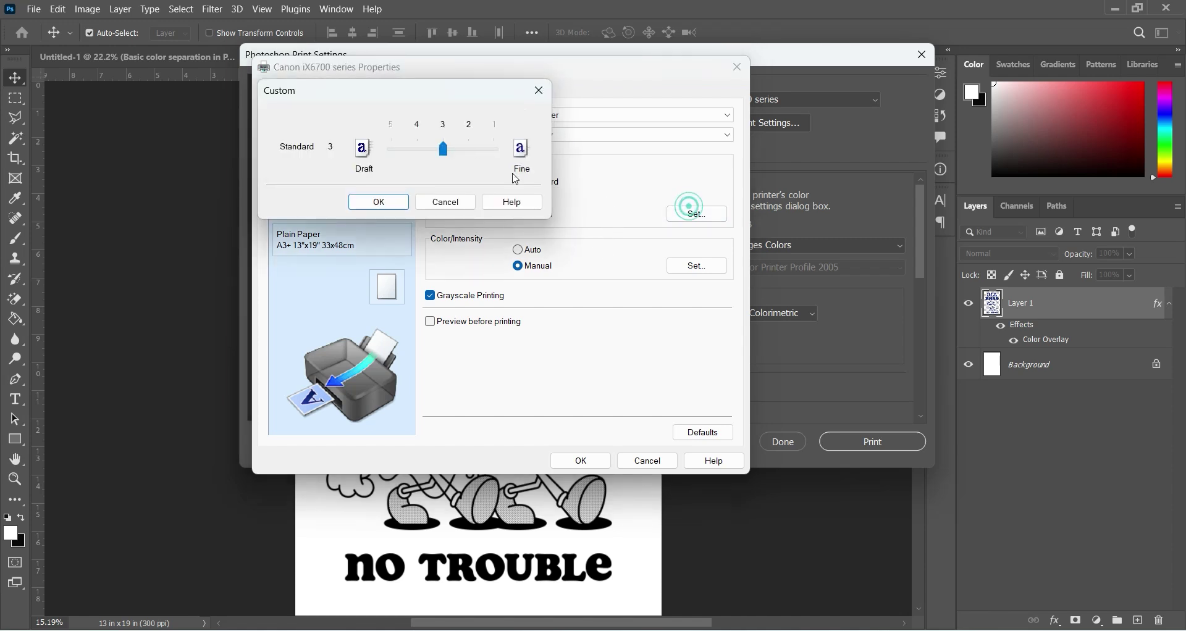
{"action": "left_click_drag", "start_coordinate": [443, 149], "coordinate": [470, 149]}
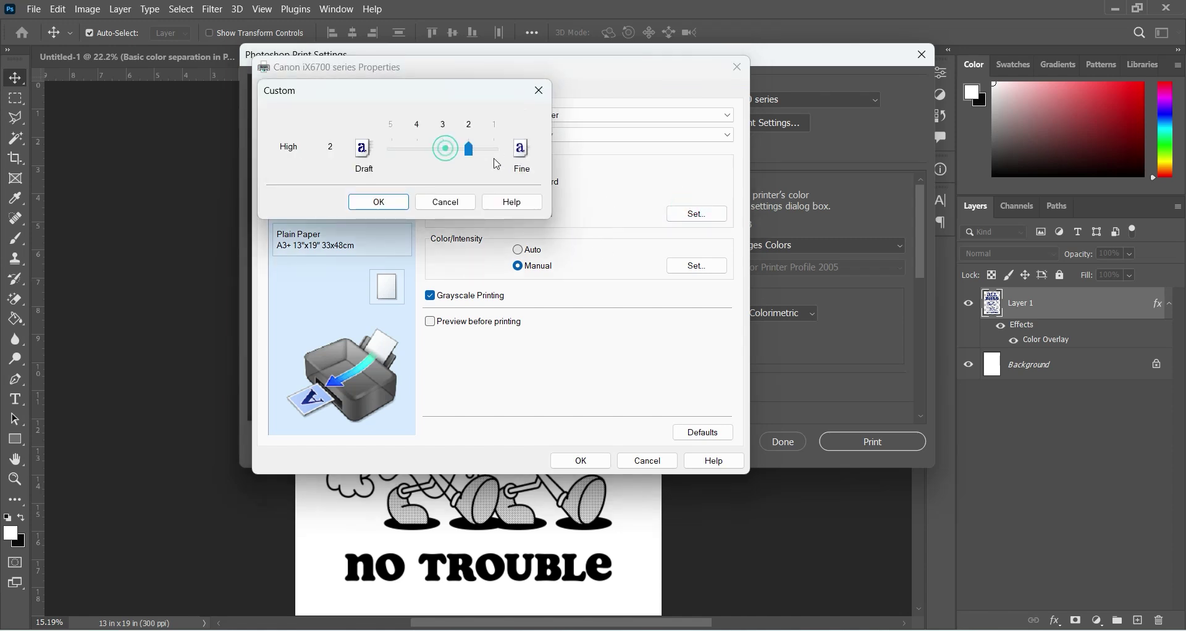
{"action": "left_click", "coordinate": [401, 203]}
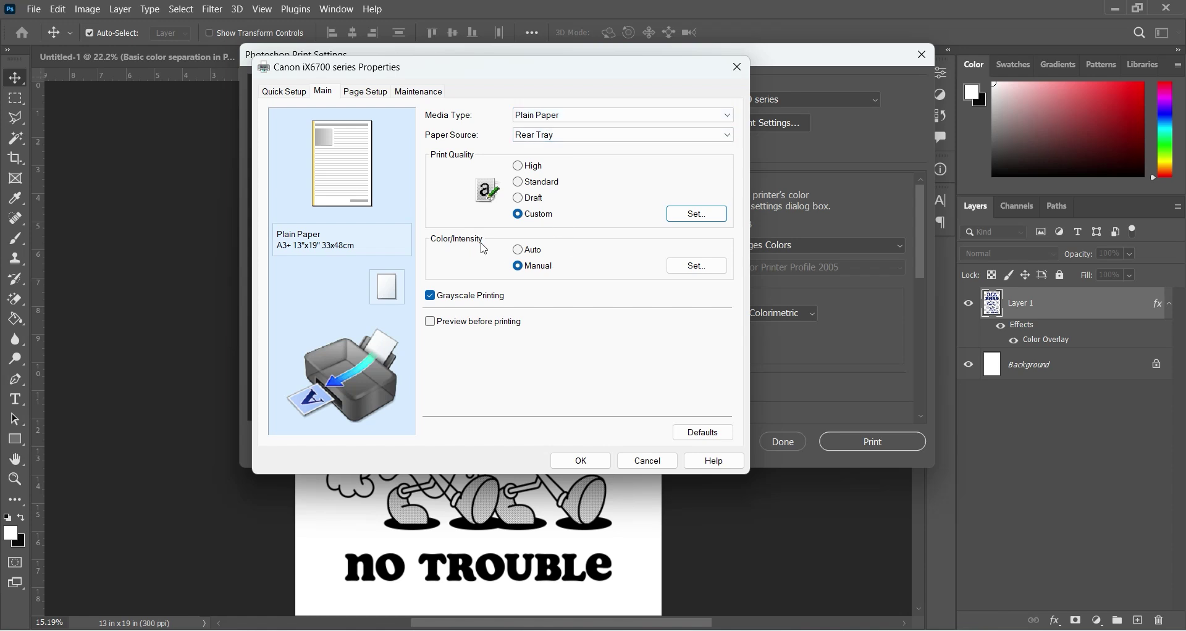
{"action": "left_click", "coordinate": [678, 271]}
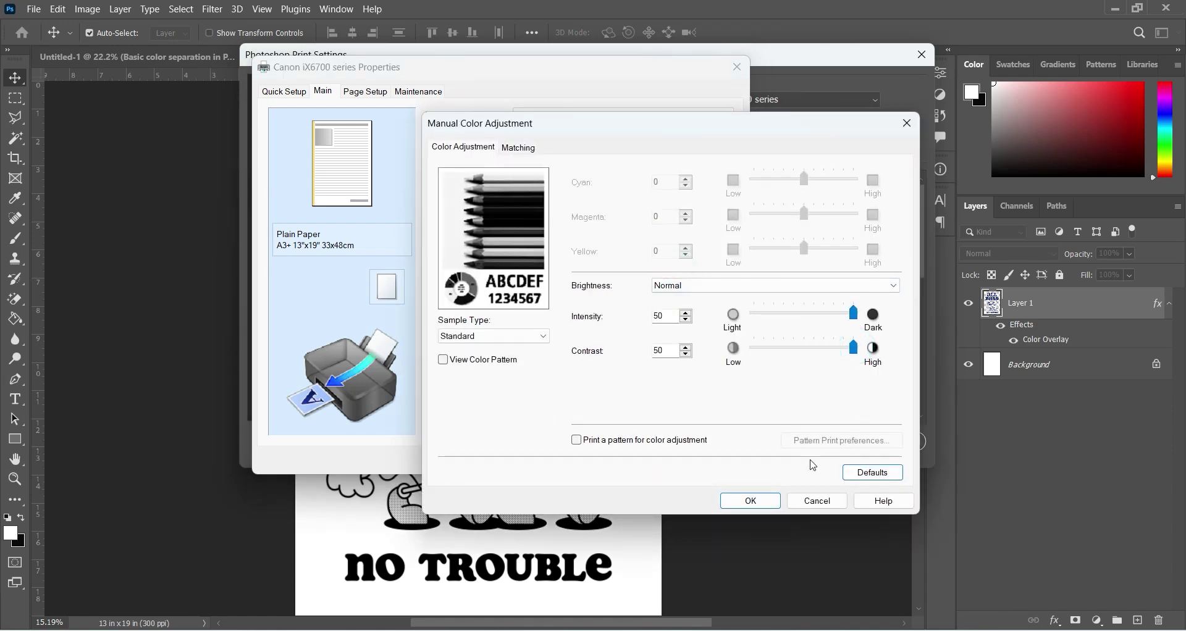
Accept Intensity 50 and Contrast 50, then close the Canon printer Properties
{"action": "left_click", "coordinate": [759, 504]}
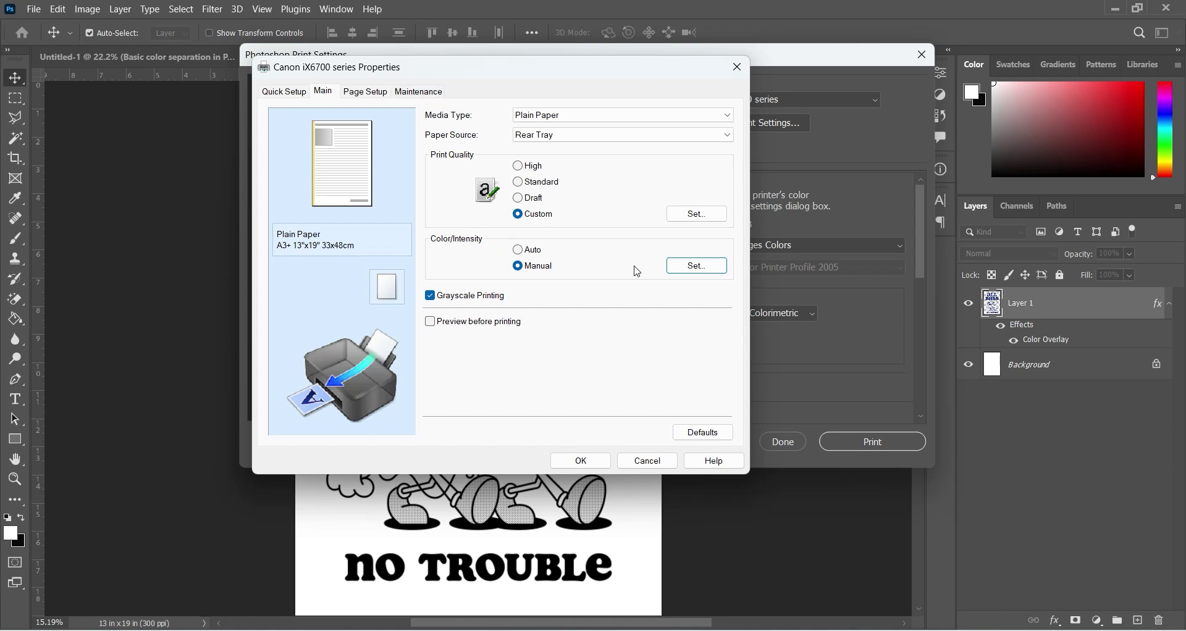
{"action": "left_click", "coordinate": [578, 463]}
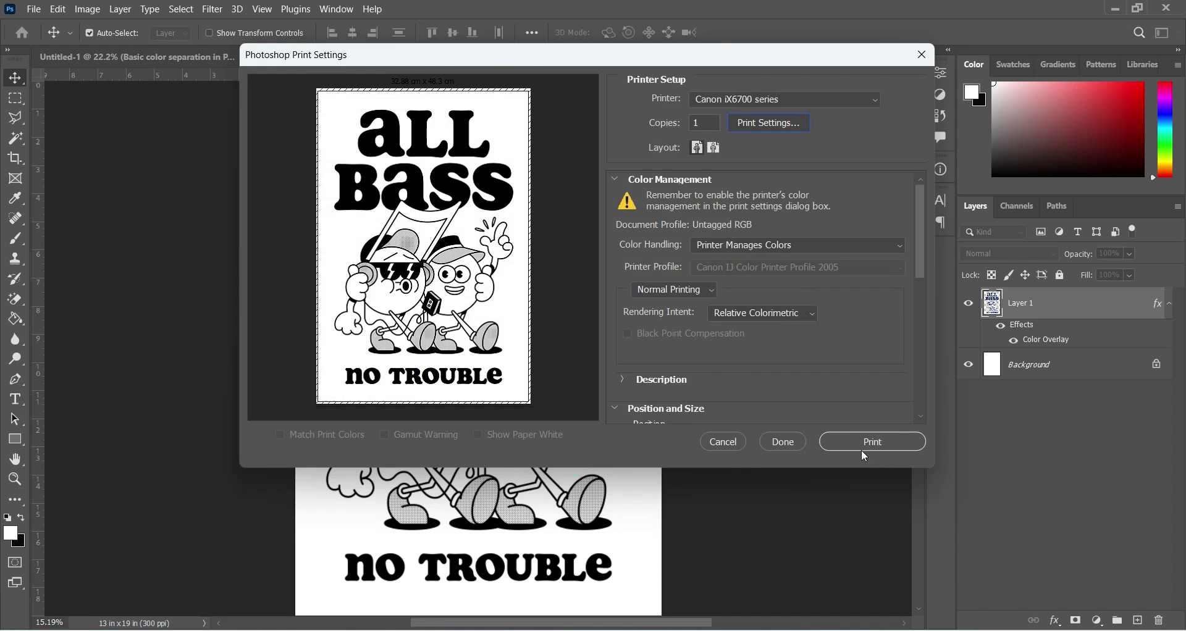